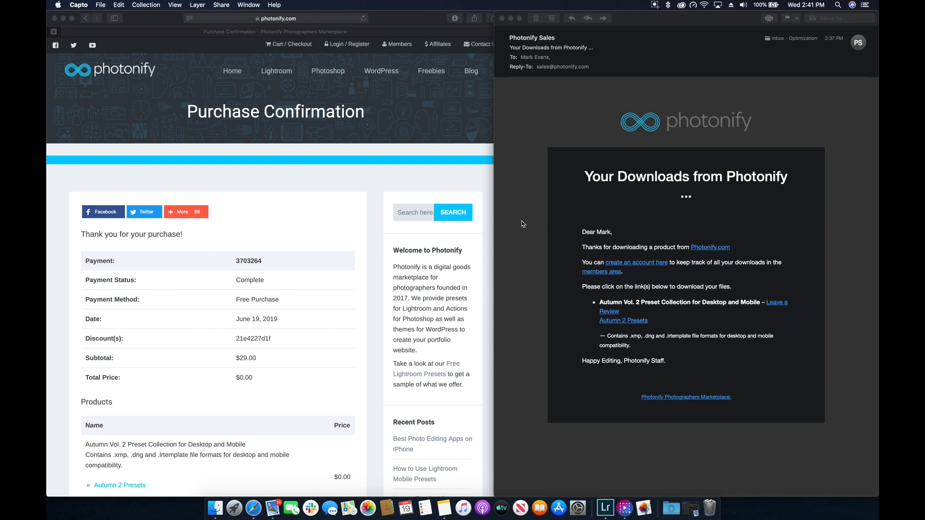
Download the Autumn 2 Presets from the purchase confirmation page and allow downloads on photonify.com
{"action": "scroll", "coordinate": [376, 359], "scroll_direction": "down", "scroll_amount": 5}
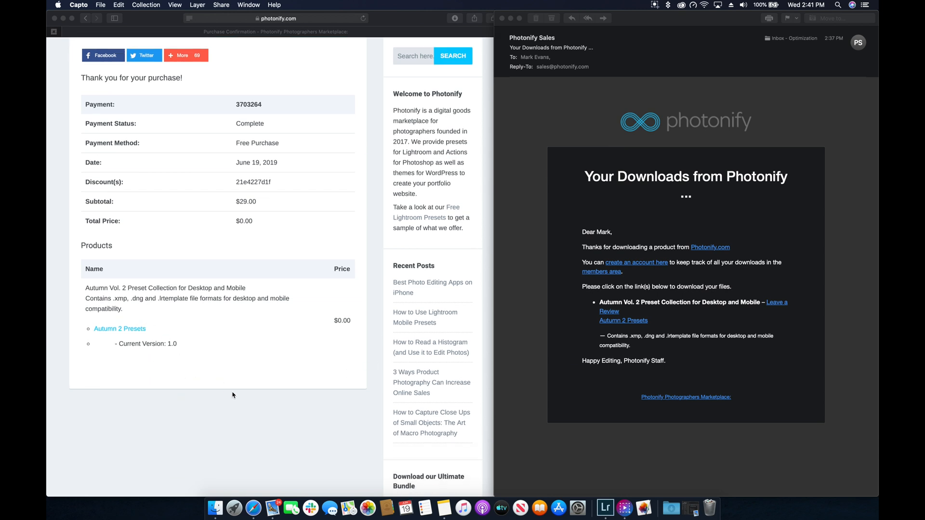
{"action": "left_click", "coordinate": [264, 386]}
{"action": "scroll", "coordinate": [255, 383], "scroll_direction": "up", "scroll_amount": 5}
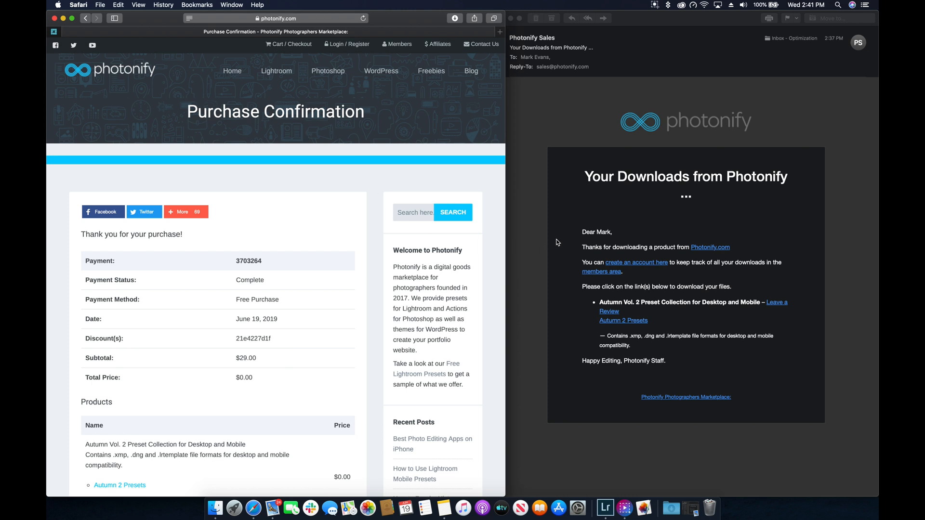
{"action": "left_click", "coordinate": [540, 223]}
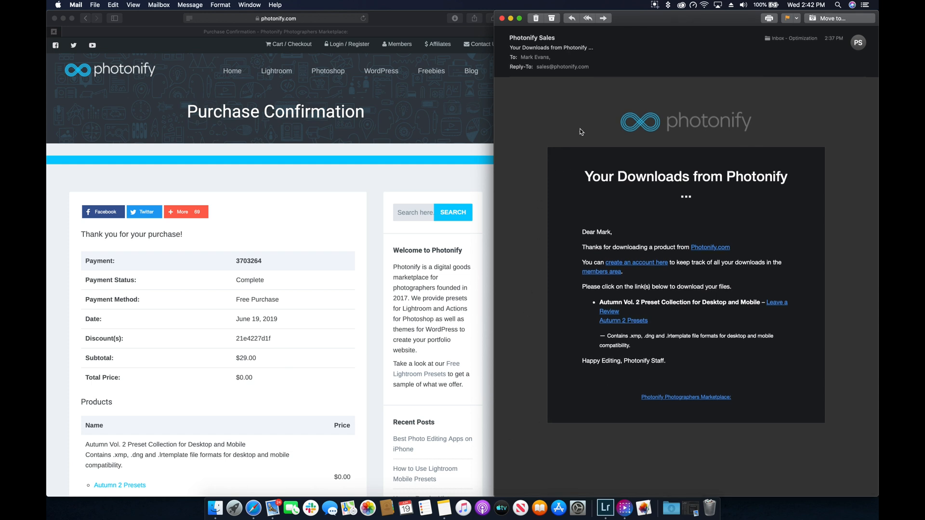
{"action": "left_click", "coordinate": [375, 376]}
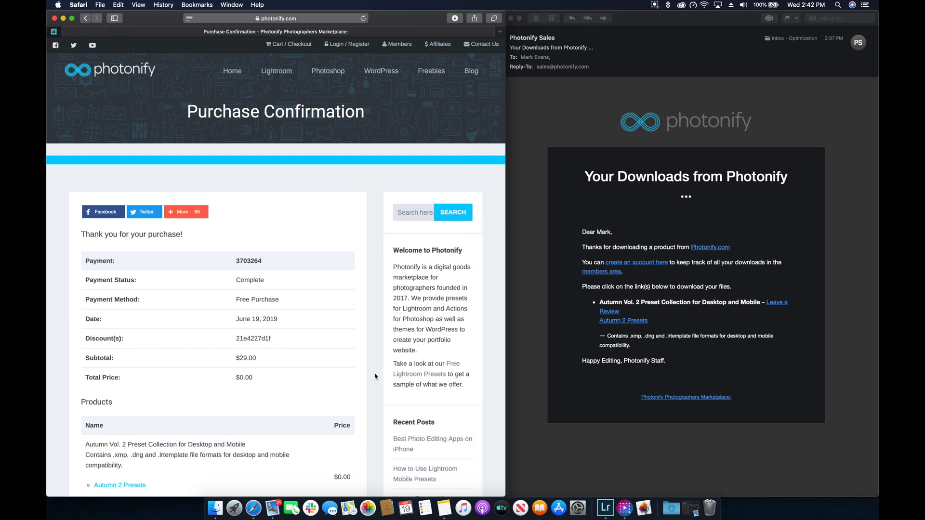
{"action": "scroll", "coordinate": [255, 295], "scroll_direction": "down", "scroll_amount": 3}
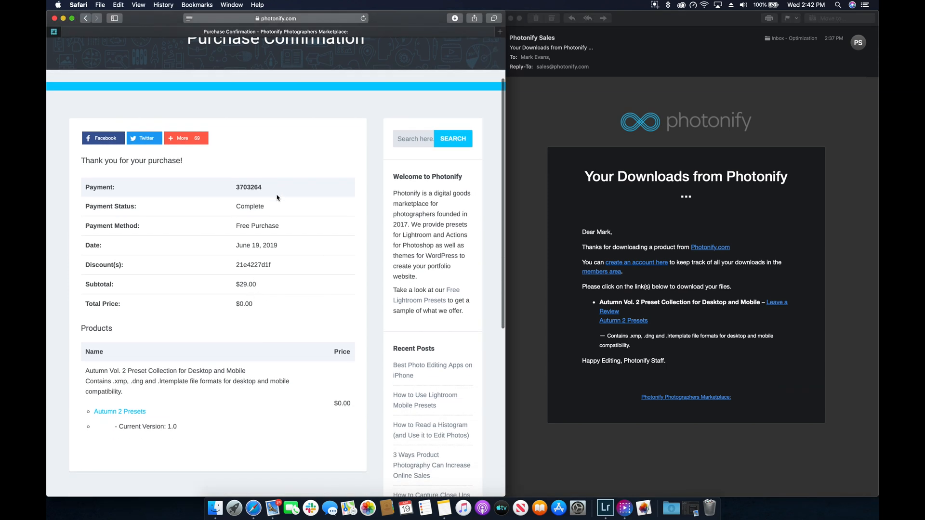
{"action": "scroll", "coordinate": [277, 243], "scroll_direction": "down", "scroll_amount": 3}
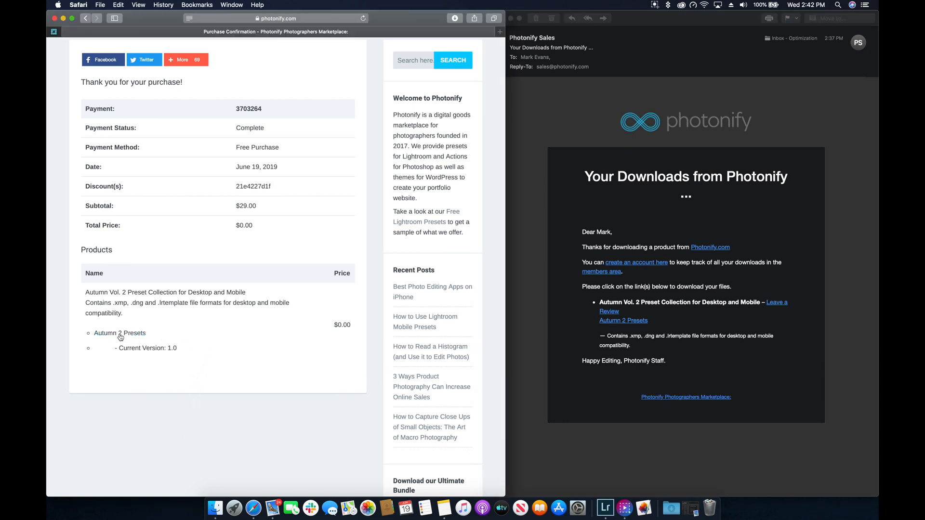
{"action": "scroll", "coordinate": [119, 340], "scroll_direction": "up", "scroll_amount": 1}
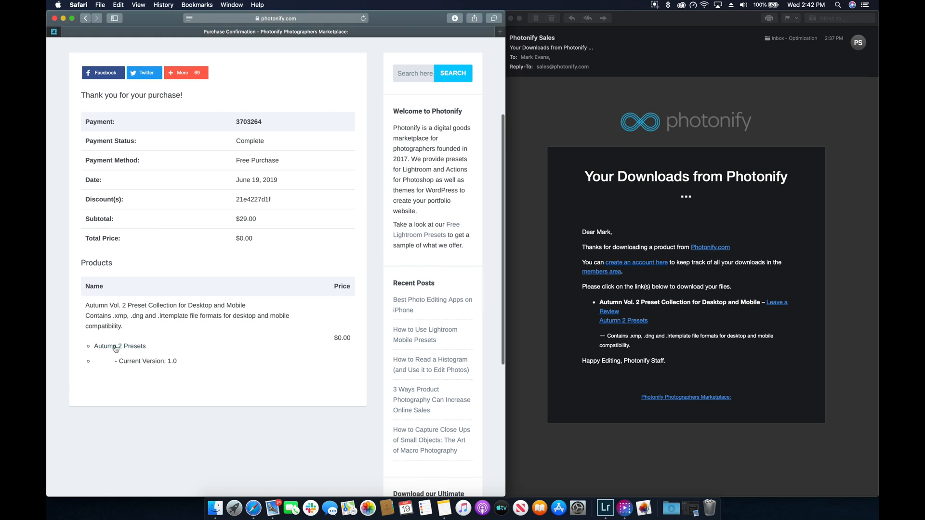
{"action": "left_click", "coordinate": [115, 346]}
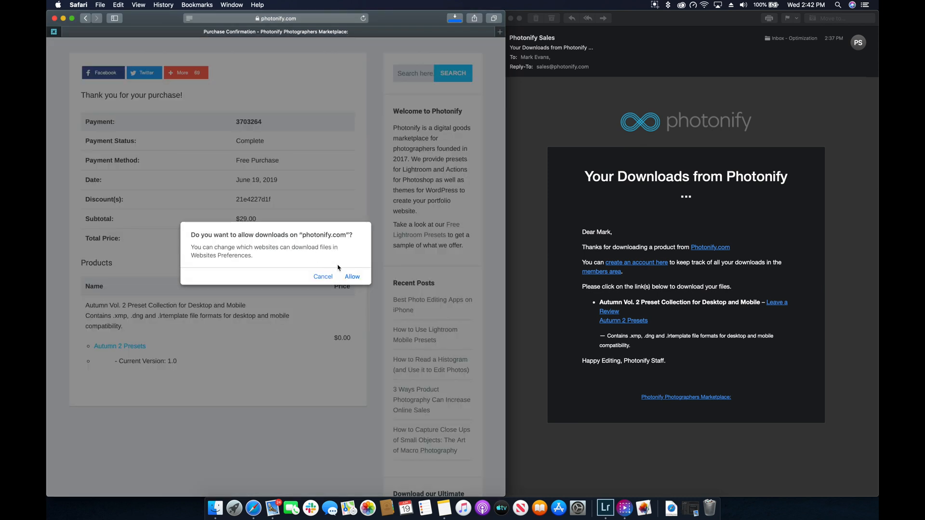
{"action": "left_click", "coordinate": [352, 280]}
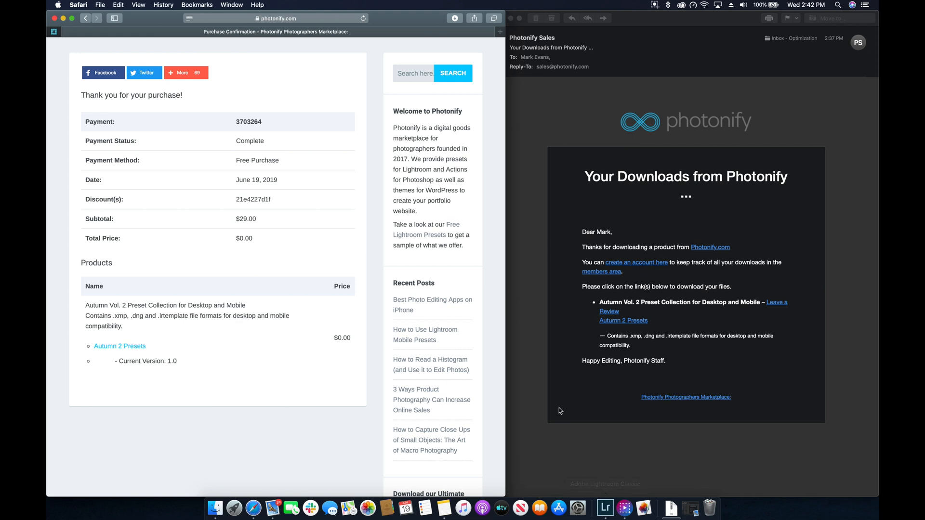
Download the Autumn 2 Presets through the link in the Photonify e-mail and allow downloads on r.koocmedia.com
{"action": "left_click", "coordinate": [533, 274]}
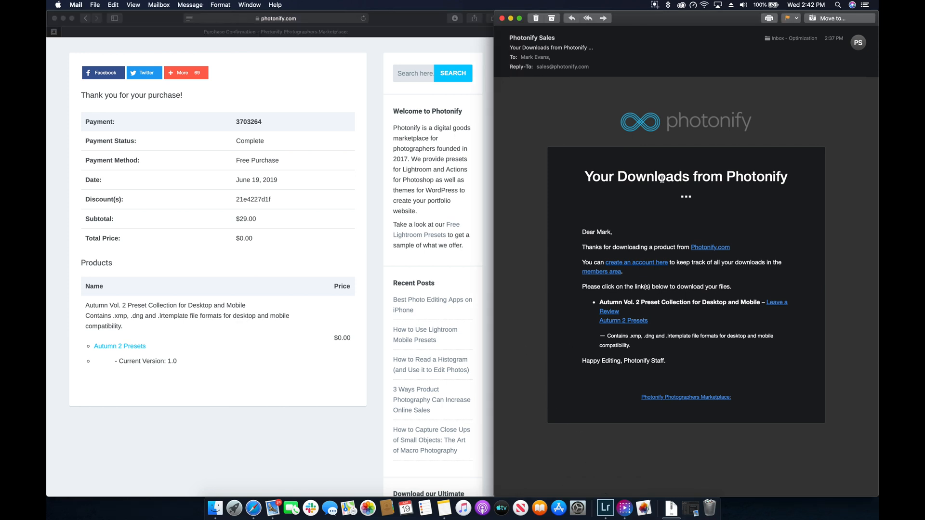
{"action": "left_click", "coordinate": [624, 321]}
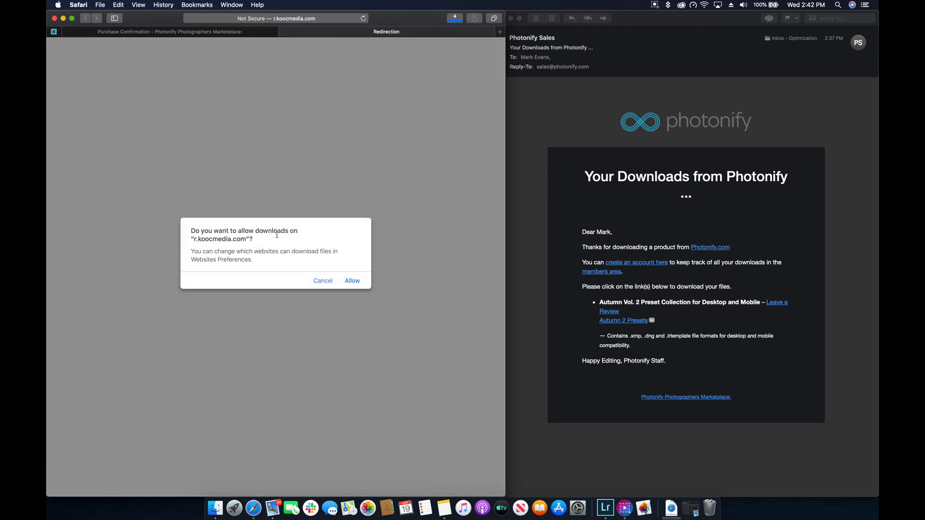
{"action": "left_click", "coordinate": [352, 281]}
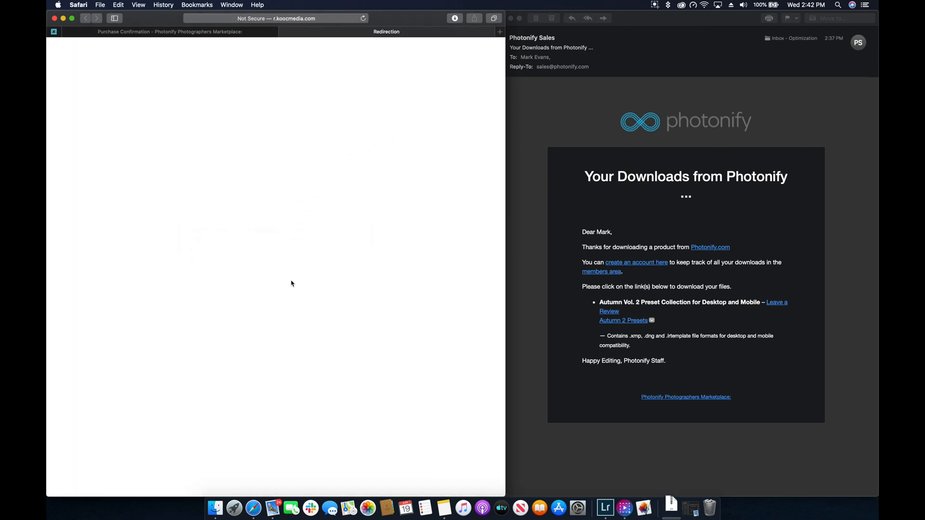
Put away the Mail and Safari windows and switch to Lightroom Classic
{"action": "left_click", "coordinate": [662, 468]}
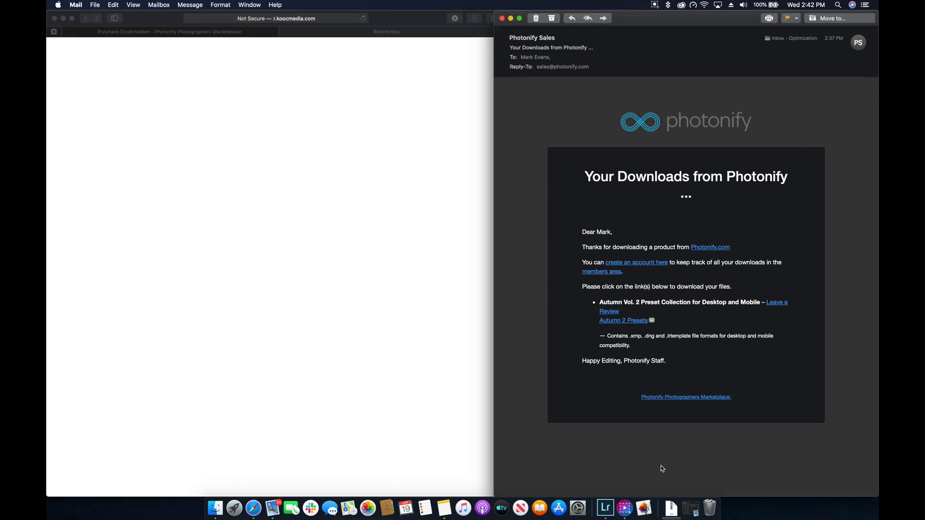
{"action": "left_click", "coordinate": [345, 319]}
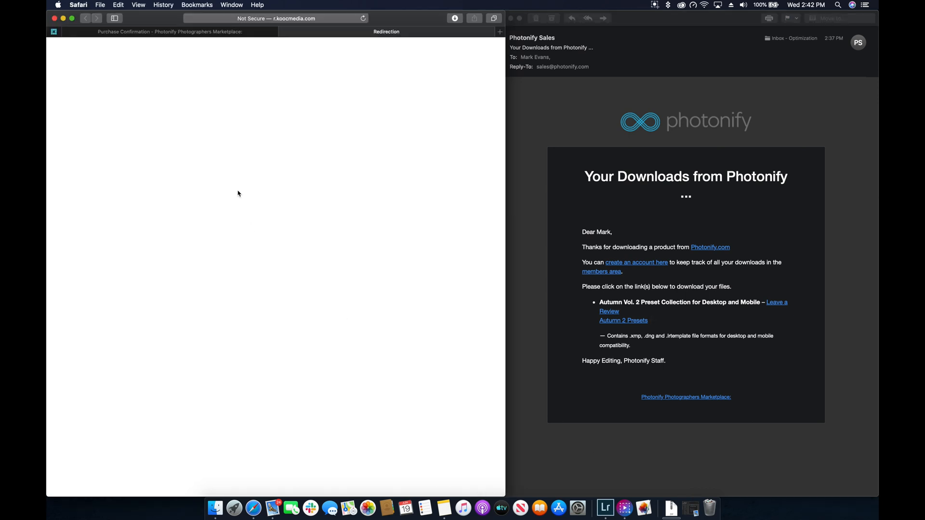
{"action": "left_click", "coordinate": [192, 32]}
{"action": "scroll", "coordinate": [207, 184], "scroll_direction": "up", "scroll_amount": 5}
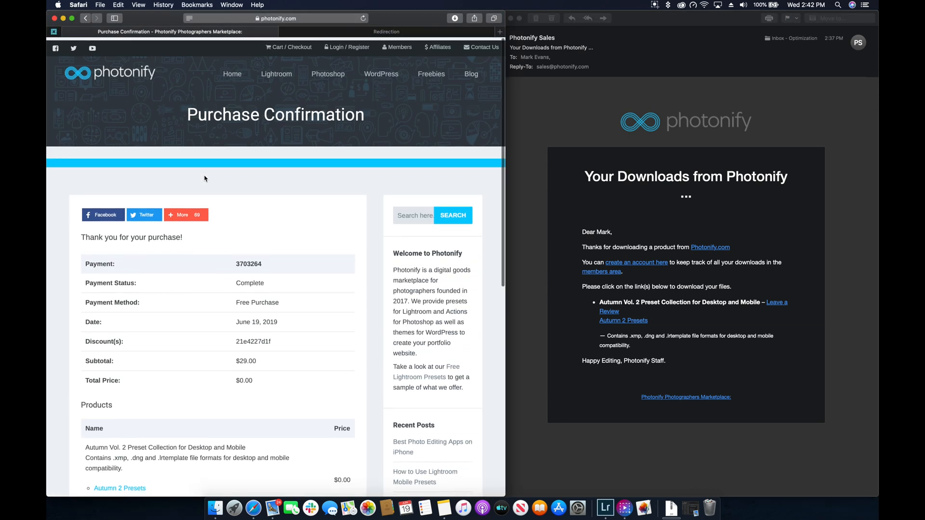
{"action": "left_click", "coordinate": [516, 217]}
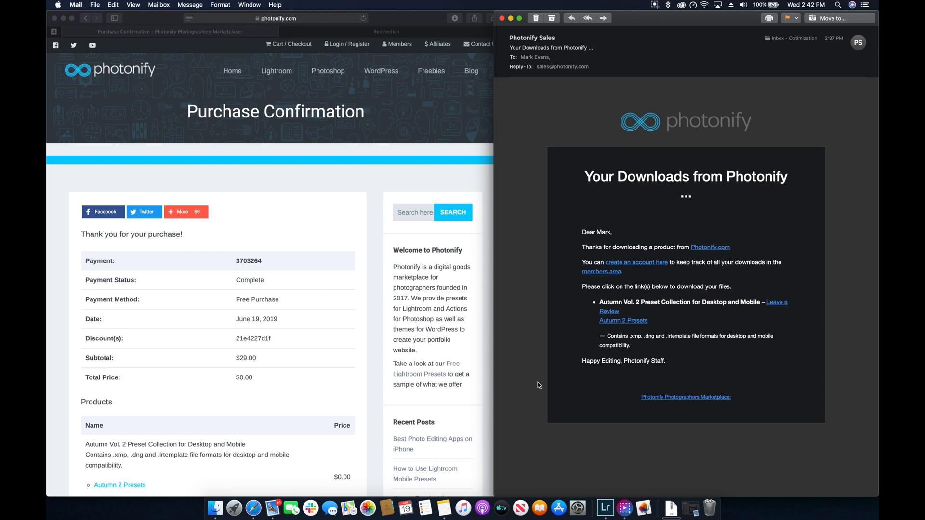
{"action": "key", "text": "super+h"}
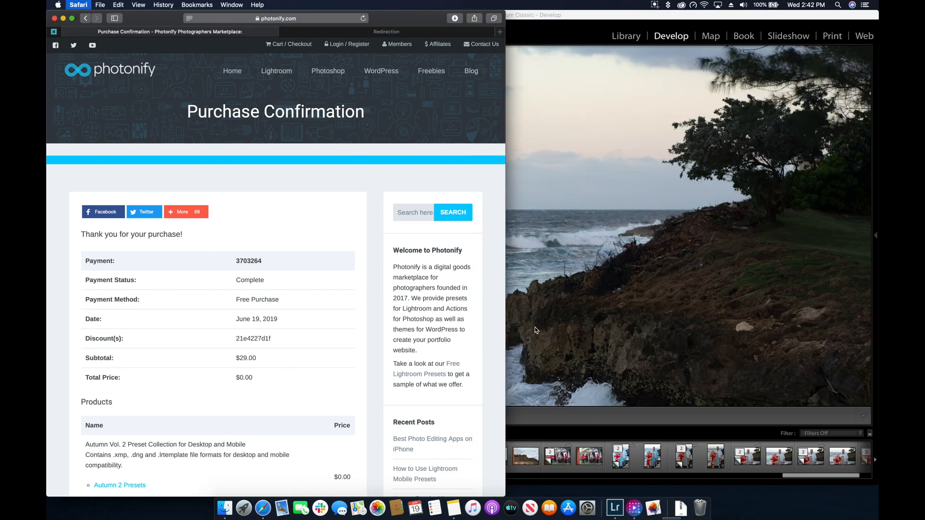
{"action": "key", "text": "super+q"}
{"action": "left_click", "coordinate": [513, 302]}
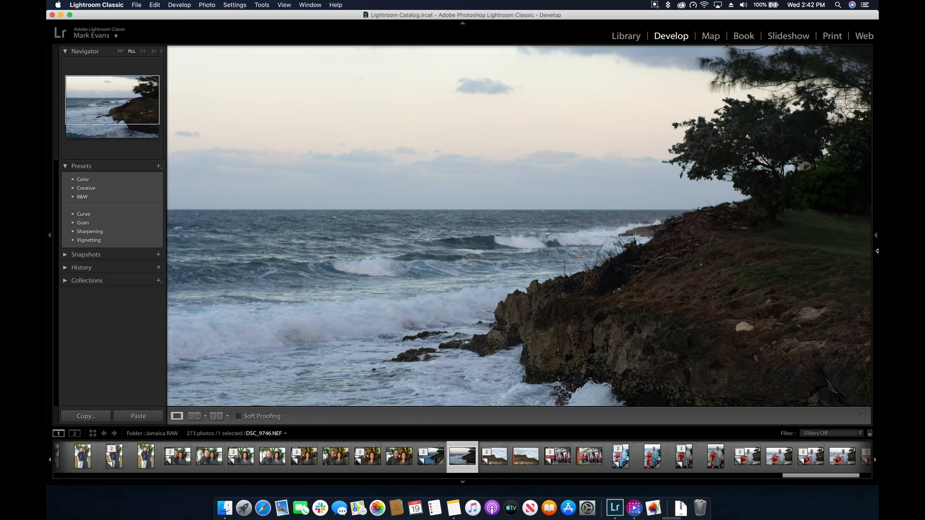
Narrow the Lightroom Classic window to uncover the desktop icons, and move the downloaded Autumn-2-Presets.zip onto the desktop
{"action": "left_click_drag", "start_coordinate": [877, 250], "coordinate": [767, 250]}
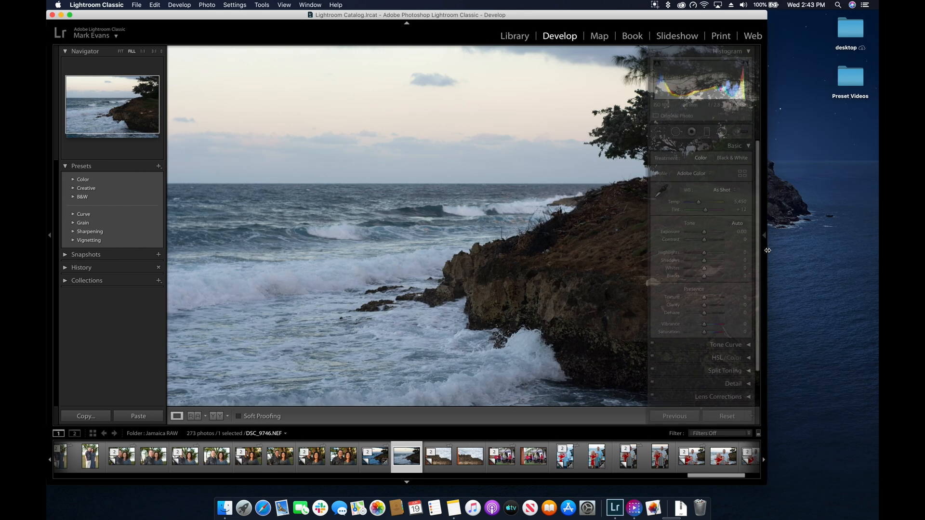
{"action": "left_click_drag", "start_coordinate": [766, 484], "coordinate": [791, 497]}
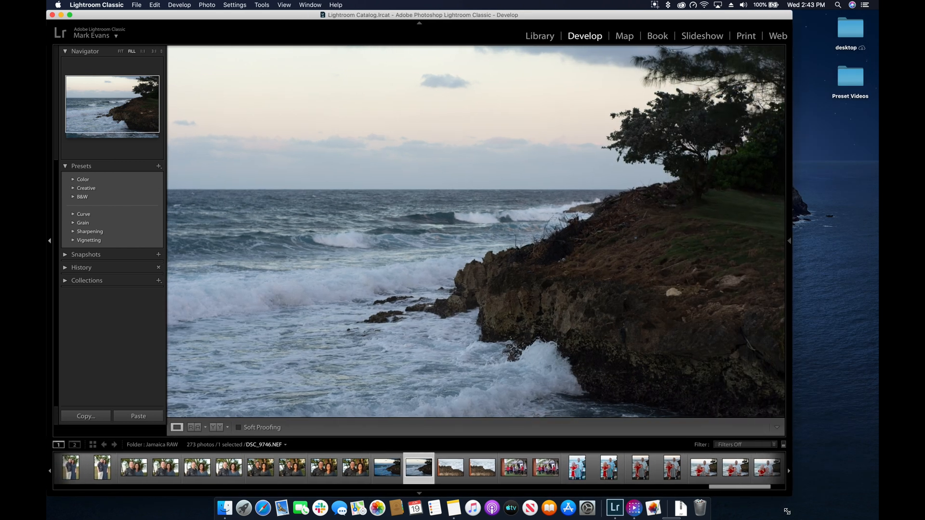
{"action": "left_click_drag", "start_coordinate": [680, 507], "coordinate": [826, 196]}
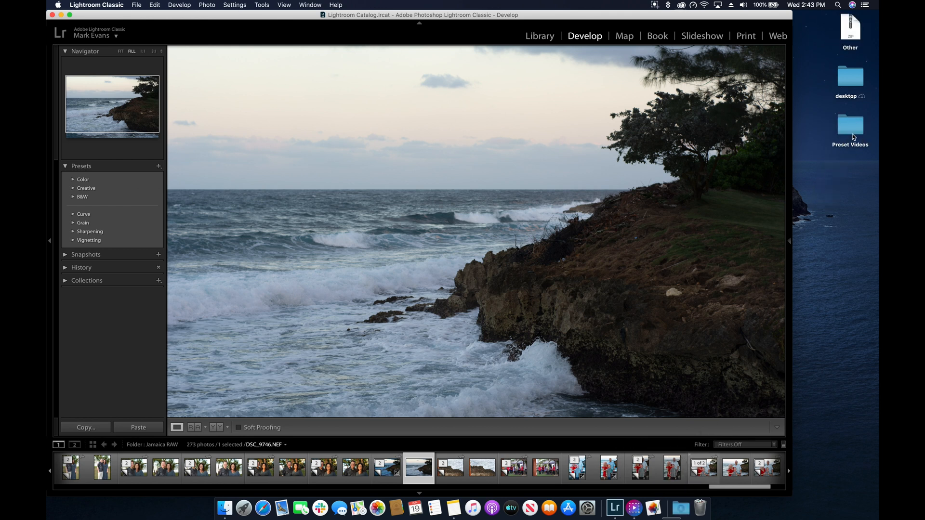
Expand Autumn-2-Presets.zip from the desktop's Other stack
{"action": "left_click", "coordinate": [847, 32]}
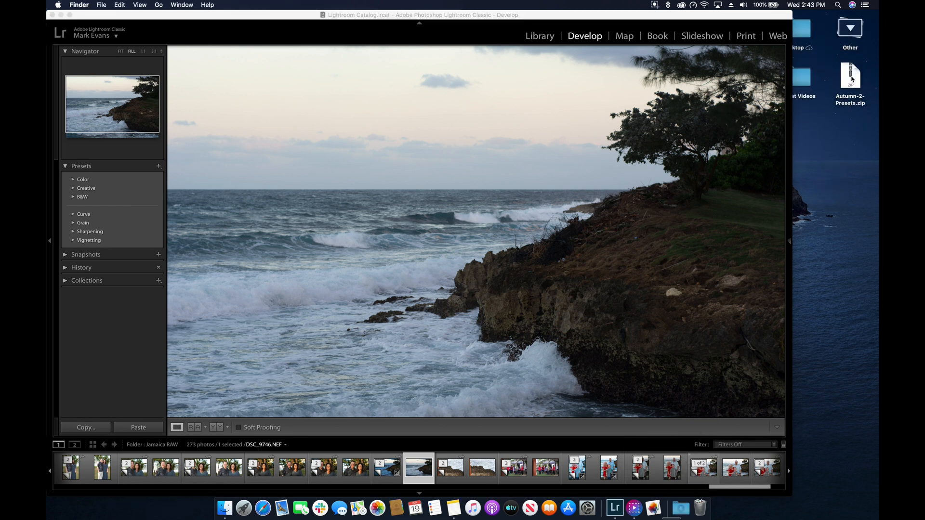
{"action": "double_click", "coordinate": [851, 78]}
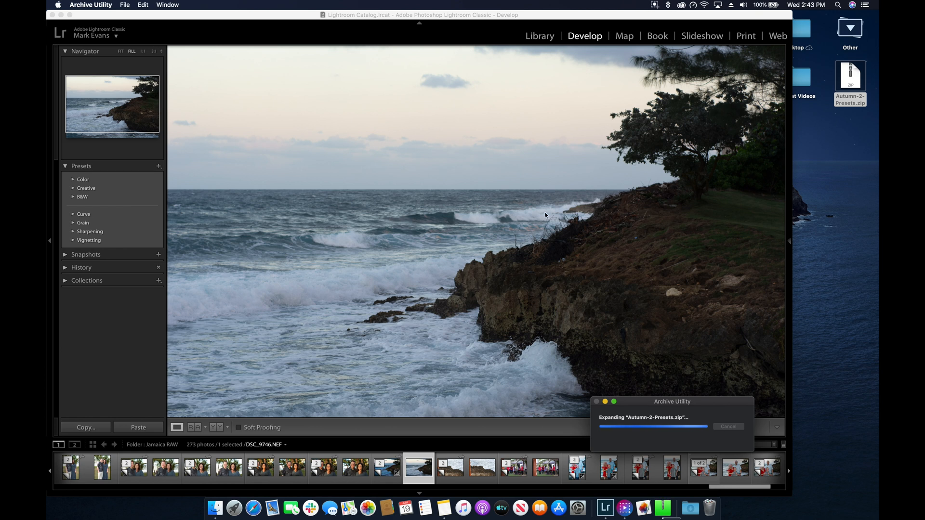
{"action": "left_click", "coordinate": [851, 29]}
Open the extracted Autumn 2 Presets folder, show its files as a list and adjust the window's size and position
{"action": "left_click", "coordinate": [855, 81]}
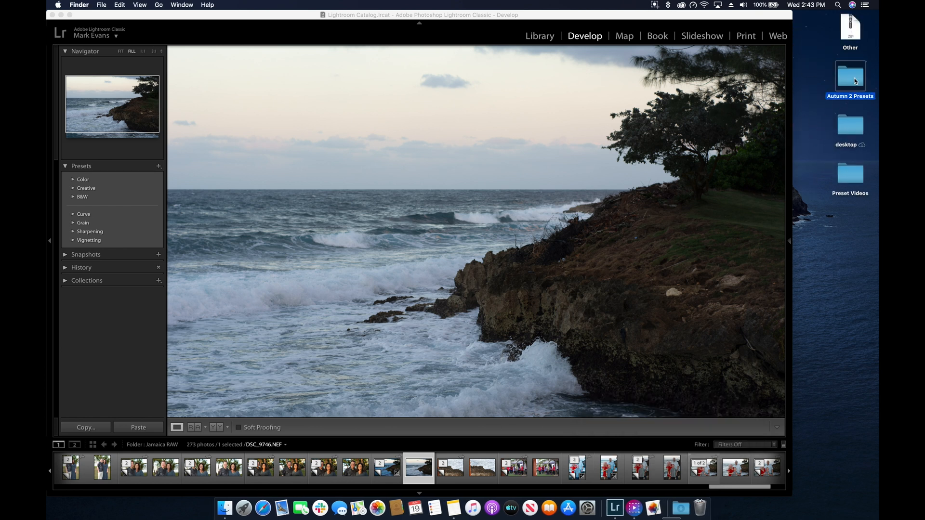
{"action": "double_click", "coordinate": [855, 81]}
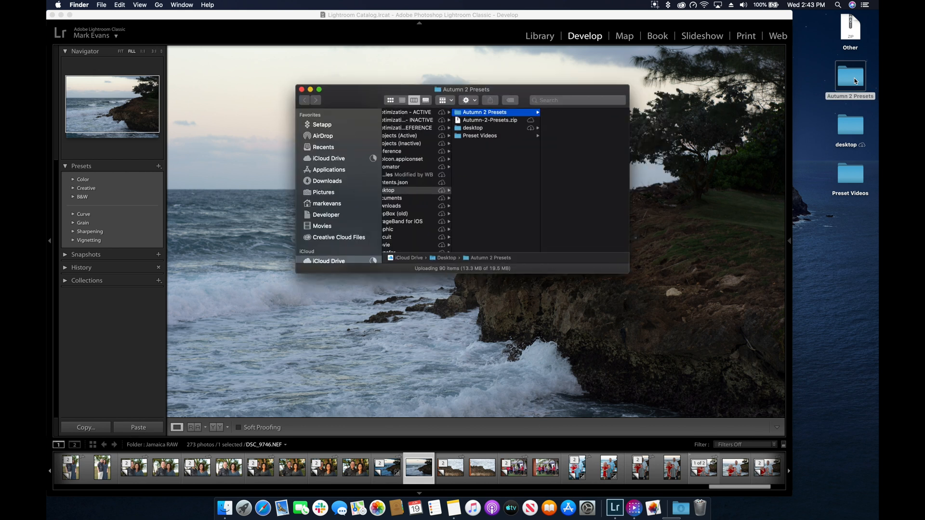
{"action": "key", "text": "super+2"}
{"action": "left_click_drag", "start_coordinate": [629, 418], "coordinate": [629, 380]}
{"action": "left_click_drag", "start_coordinate": [473, 108], "coordinate": [545, 26]}
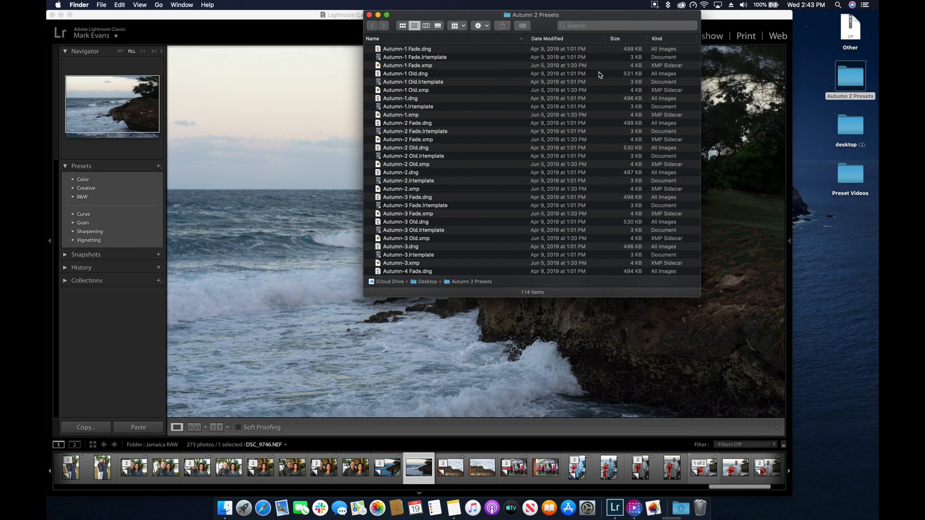
Examine the .dng, .lrtemplate and .xmp versions of the Autumn-1 Fade preset in the folder
{"action": "left_click", "coordinate": [439, 49]}
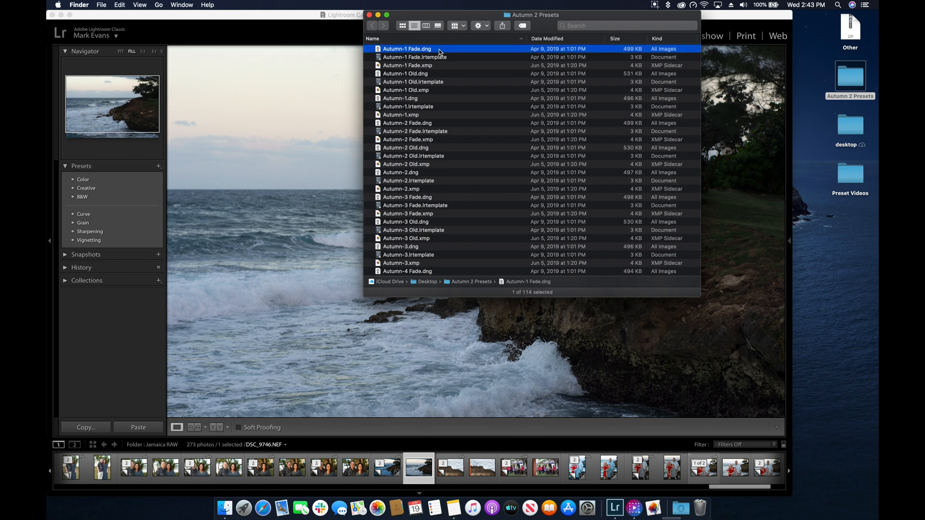
{"action": "left_click", "coordinate": [441, 68], "text": "shift"}
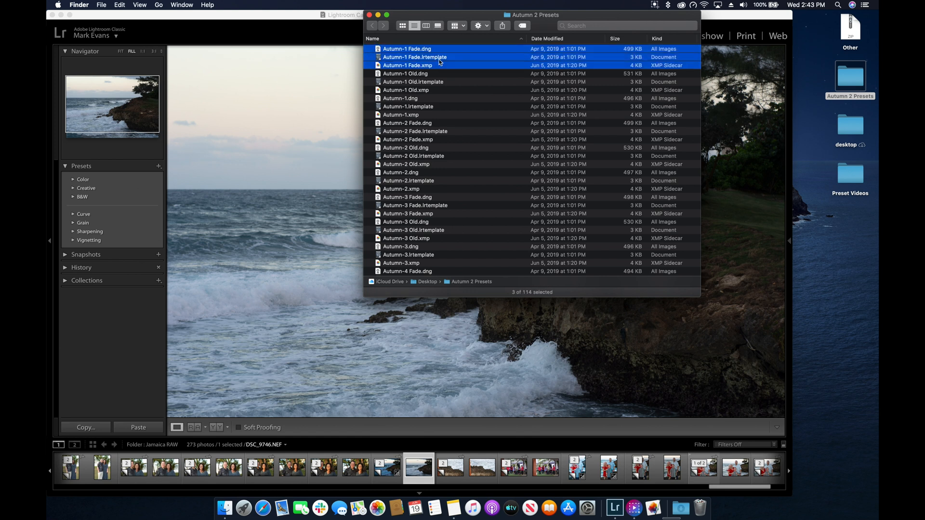
{"action": "left_click", "coordinate": [440, 51]}
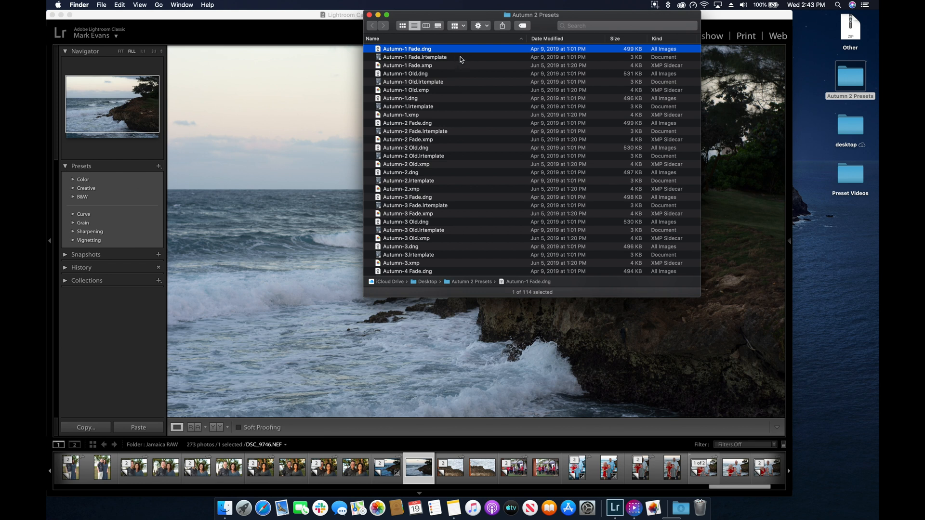
{"action": "left_click", "coordinate": [460, 58]}
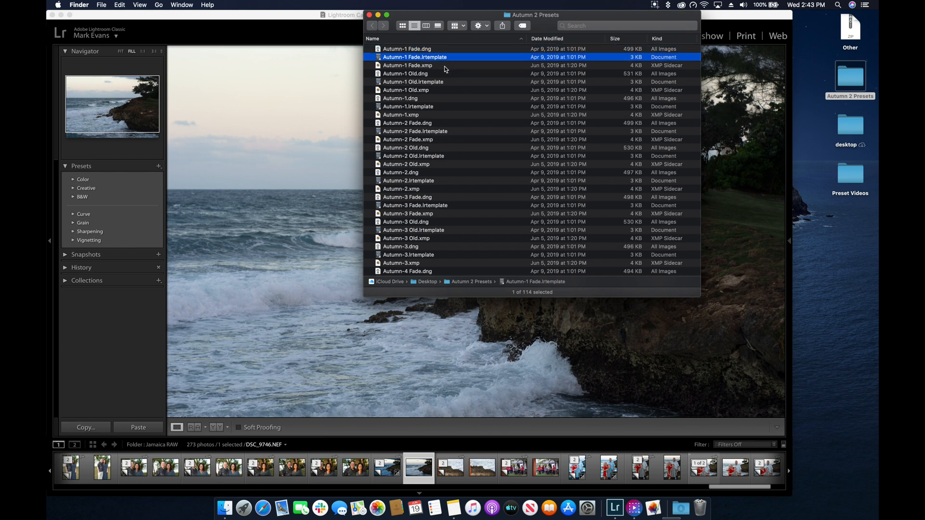
{"action": "left_click", "coordinate": [445, 67]}
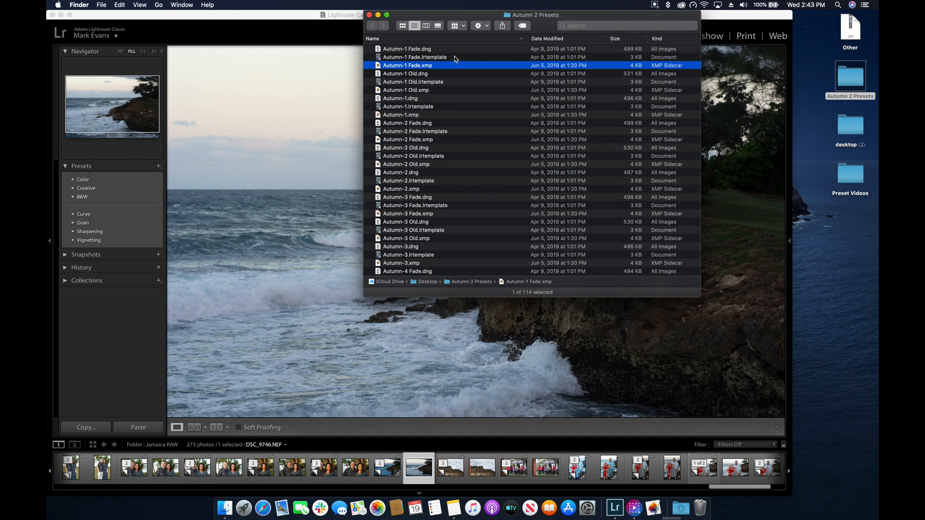
{"action": "left_click", "coordinate": [456, 58]}
{"action": "left_click", "coordinate": [454, 50]}
{"action": "left_click", "coordinate": [452, 68]}
{"action": "left_click", "coordinate": [452, 51], "text": "shift"}
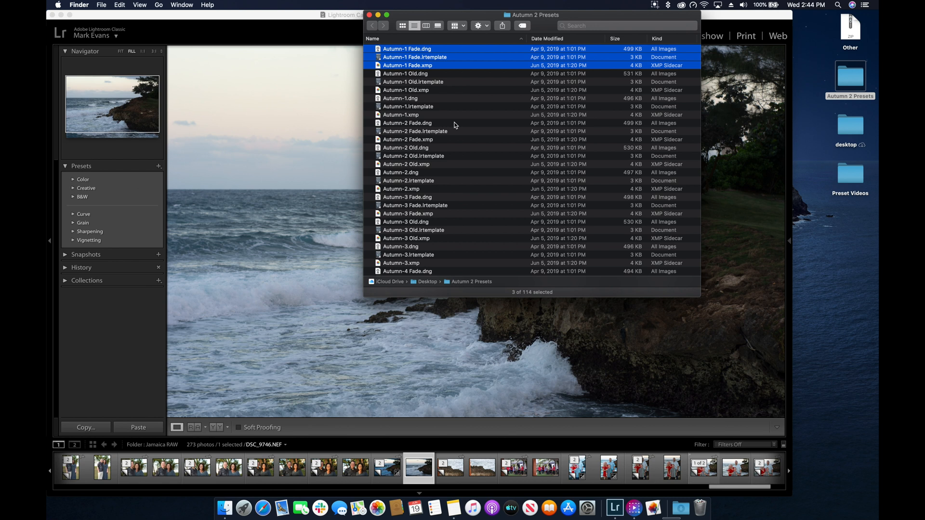
{"action": "left_click", "coordinate": [454, 73]}
Move the presets folder window aside, switch back to Lightroom Classic and enlarge its window to the full screen width
{"action": "left_click_drag", "start_coordinate": [374, 21], "coordinate": [613, 10]}
{"action": "left_click", "coordinate": [537, 22]}
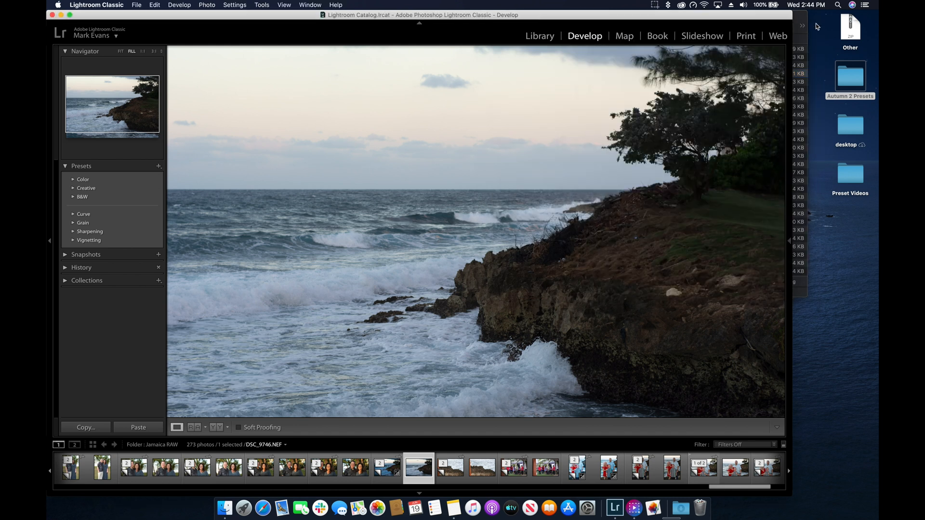
{"action": "double_click", "coordinate": [790, 15]}
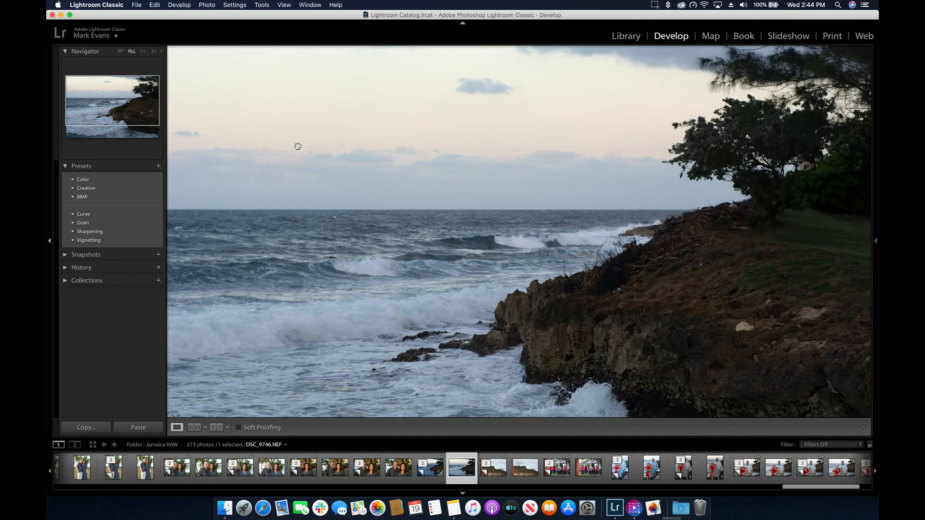
Open the Presets preferences and reveal the folder containing all other Lightroom presets
{"action": "left_click", "coordinate": [112, 4]}
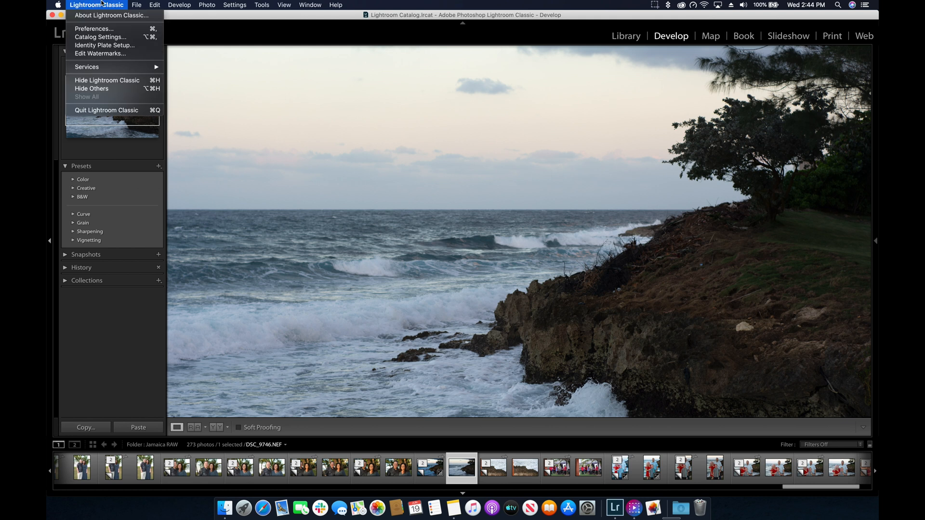
{"action": "left_click", "coordinate": [110, 29]}
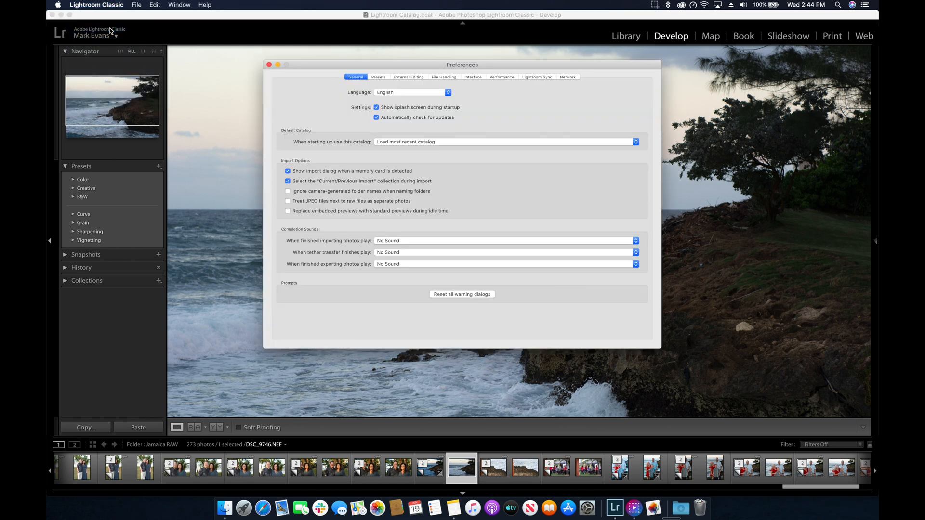
{"action": "left_click", "coordinate": [378, 78]}
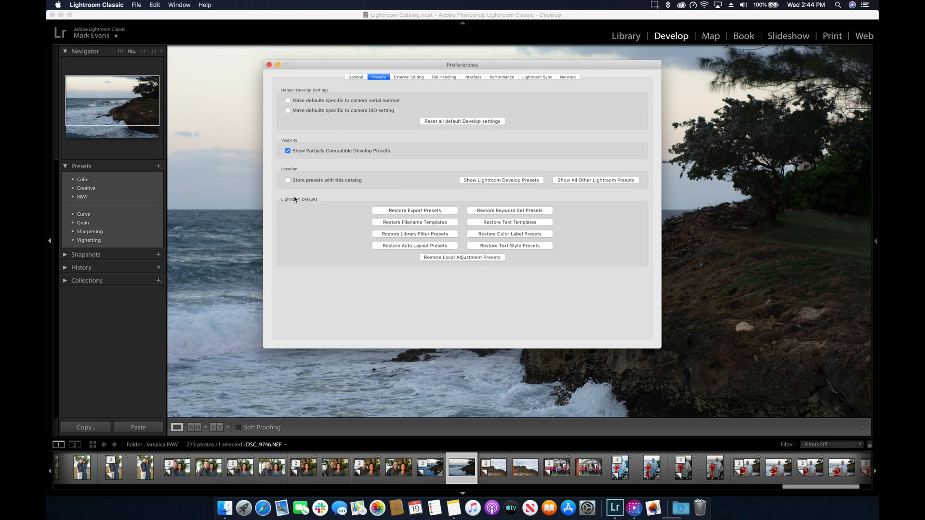
{"action": "left_click", "coordinate": [586, 180]}
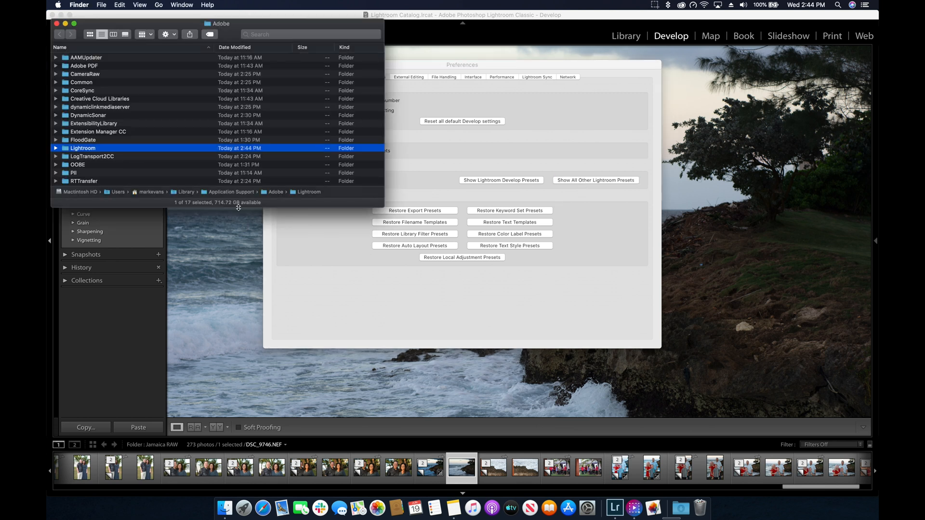
Enlarge the Finder window, show it in columns and open Lightroom's Develop Presets folder
{"action": "left_click_drag", "start_coordinate": [283, 207], "coordinate": [264, 321]}
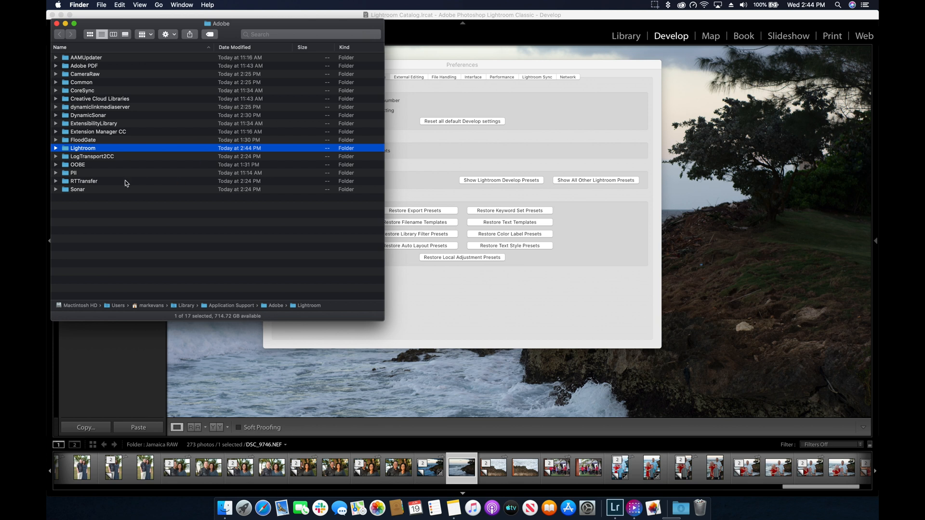
{"action": "left_click", "coordinate": [113, 35]}
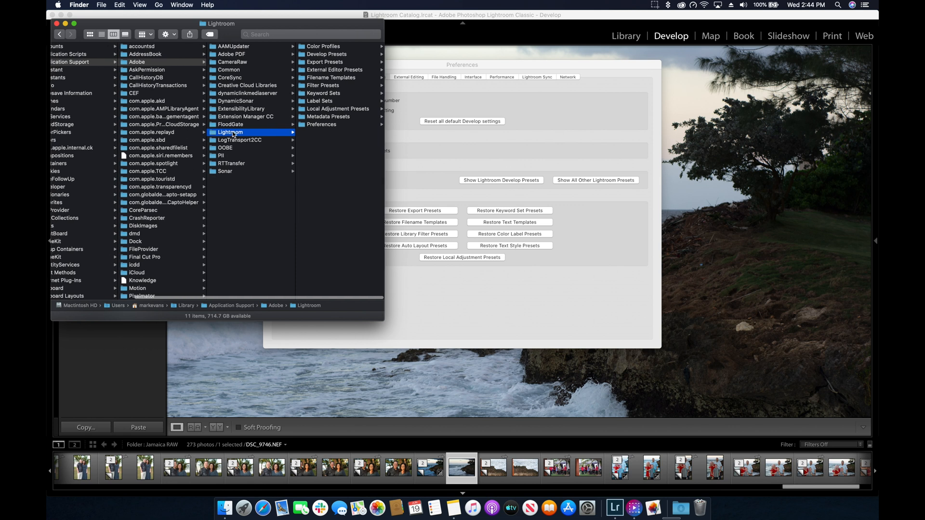
{"action": "left_click", "coordinate": [334, 56]}
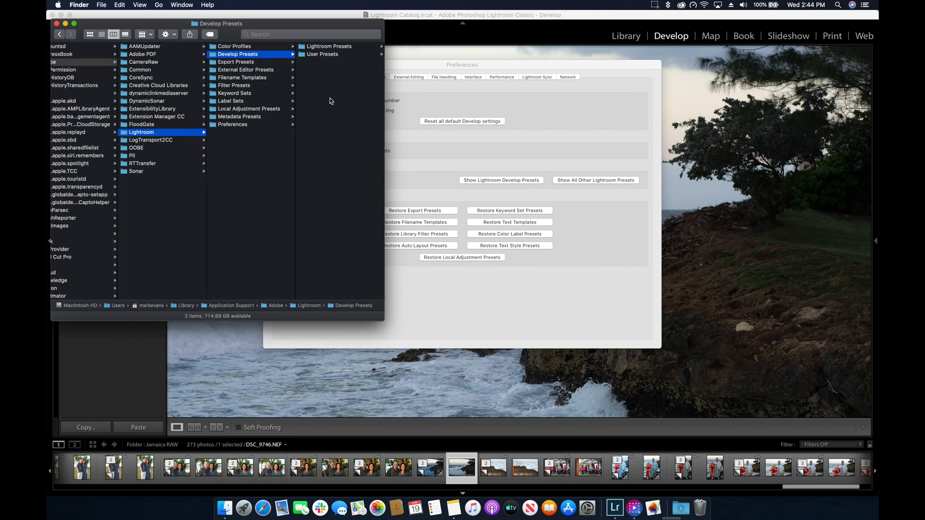
{"action": "left_click", "coordinate": [324, 48]}
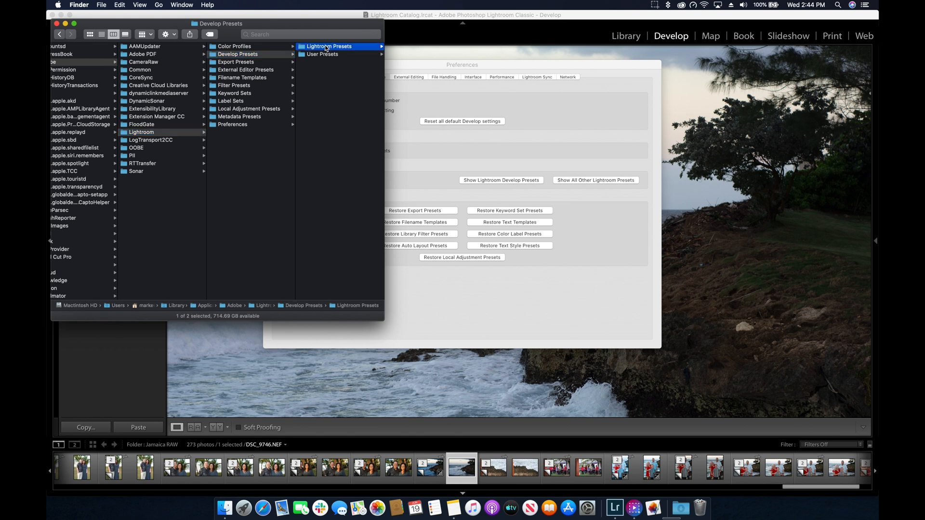
{"action": "left_click", "coordinate": [258, 55]}
{"action": "left_click", "coordinate": [251, 93]}
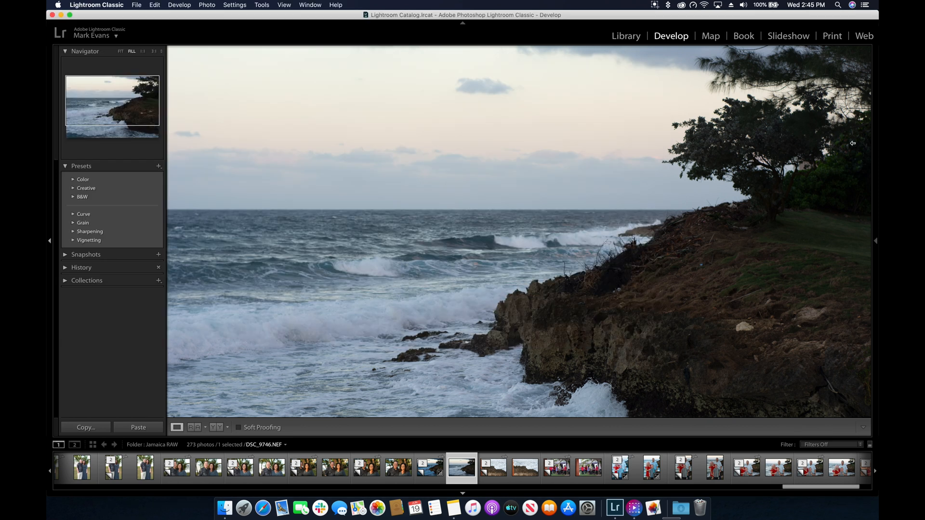
Narrow the Lightroom Classic window to uncover the desktop and move the Autumn 2 Presets folder into Develop Presets, allowing its removal from iCloud Drive
{"action": "mouse_move", "coordinate": [877, 143]}
{"action": "left_click_drag", "start_coordinate": [877, 143], "coordinate": [808, 153]}
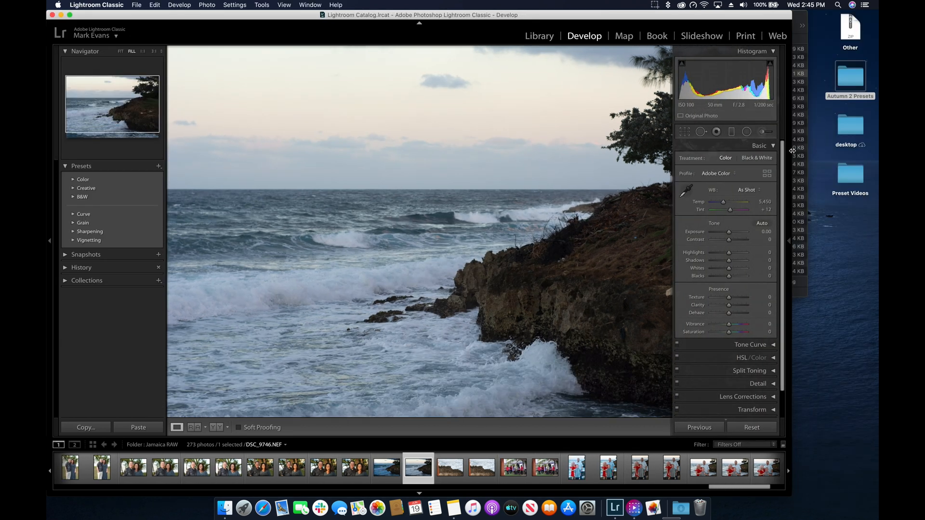
{"action": "left_click", "coordinate": [807, 153]}
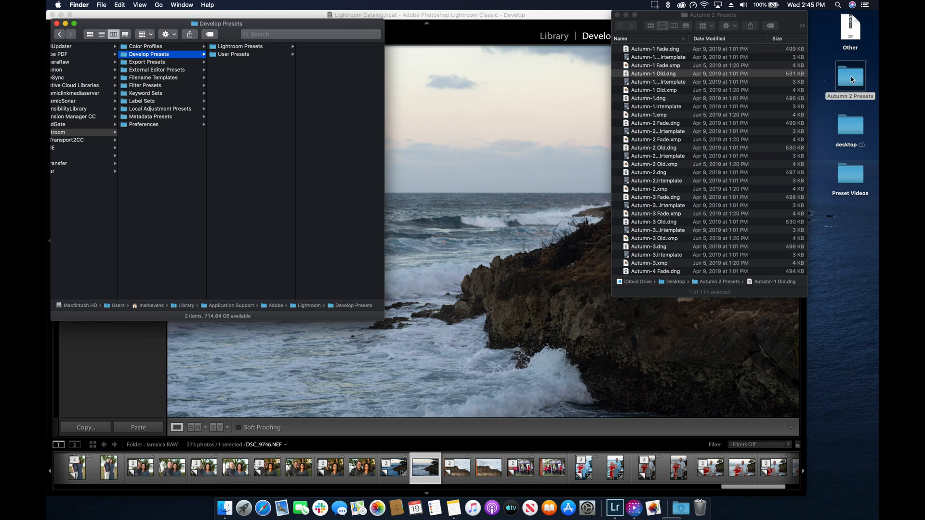
{"action": "left_click_drag", "start_coordinate": [852, 80], "coordinate": [243, 97]}
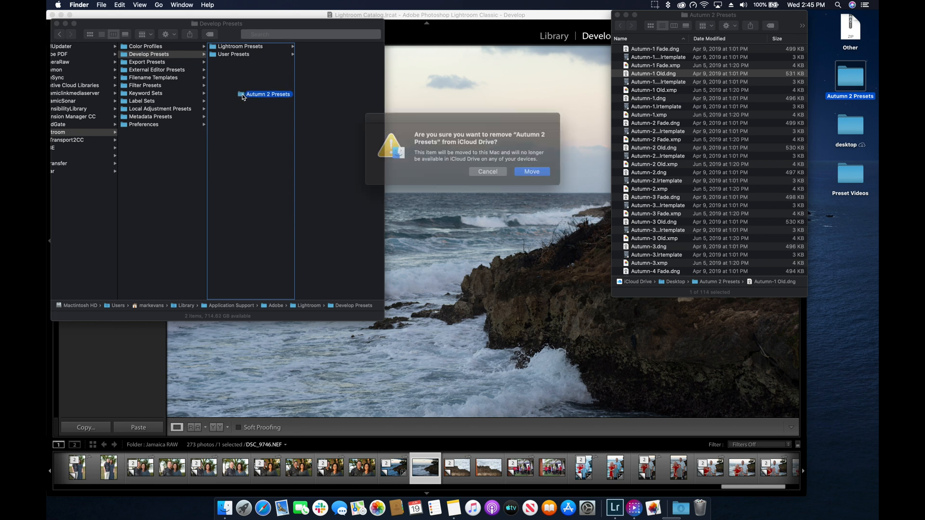
{"action": "left_click", "coordinate": [537, 172]}
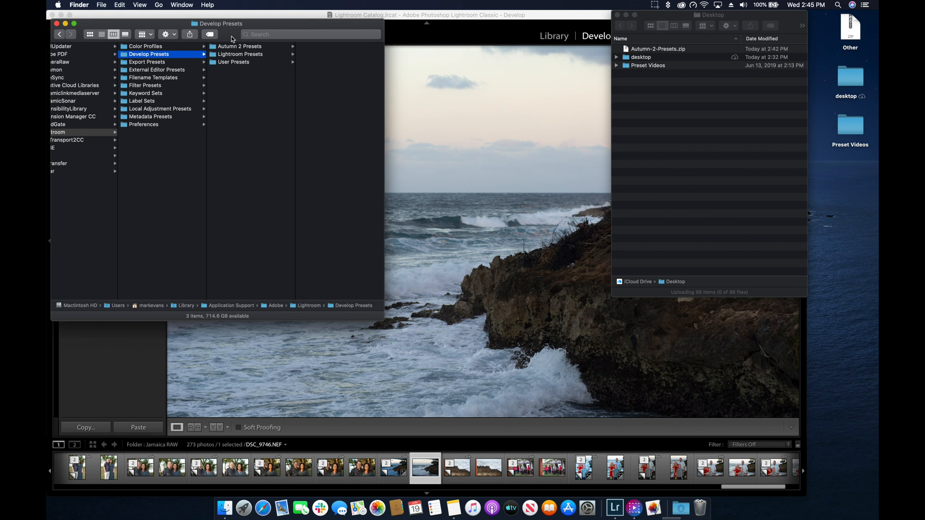
Move the Develop Presets window aside, return to Lightroom Classic and widen its window to the full screen width
{"action": "left_click_drag", "start_coordinate": [232, 39], "coordinate": [493, 125]}
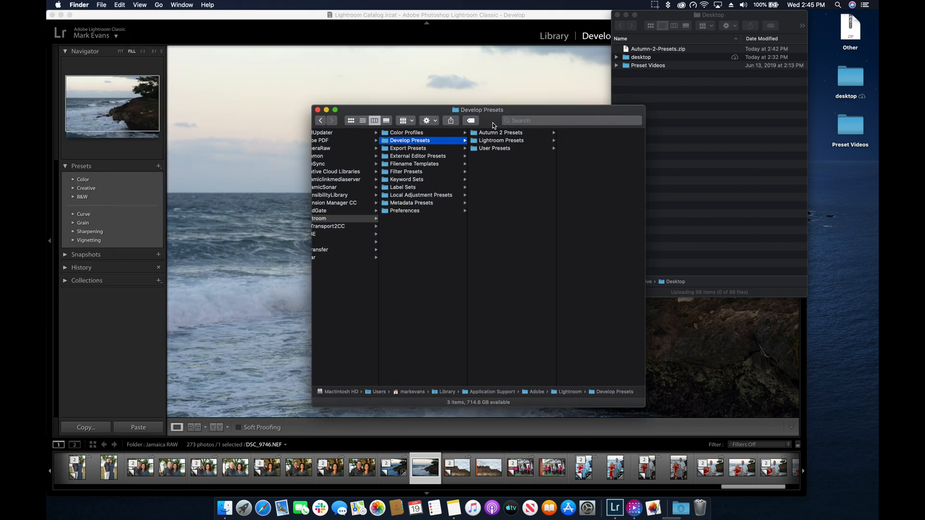
{"action": "left_click", "coordinate": [472, 94]}
{"action": "left_click_drag", "start_coordinate": [809, 13], "coordinate": [877, 9]}
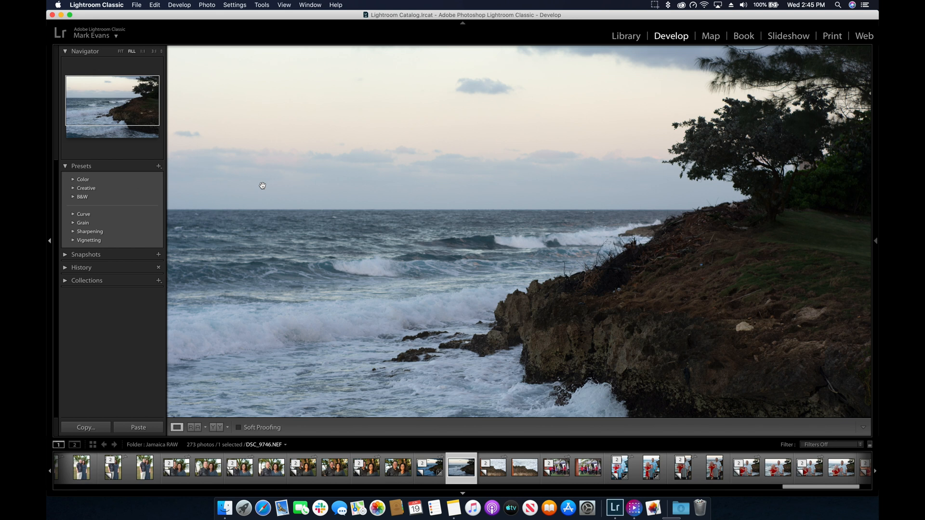
Quit and relaunch Lightroom Classic, and dismiss the notice about custom develop presets
{"action": "key", "text": "super+comma"}
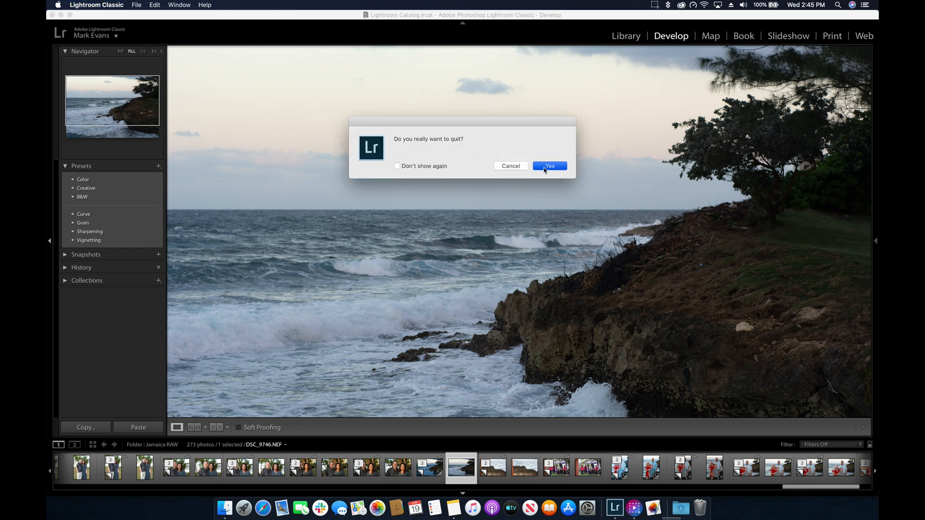
{"action": "left_click", "coordinate": [545, 166]}
{"action": "left_click", "coordinate": [549, 202]}
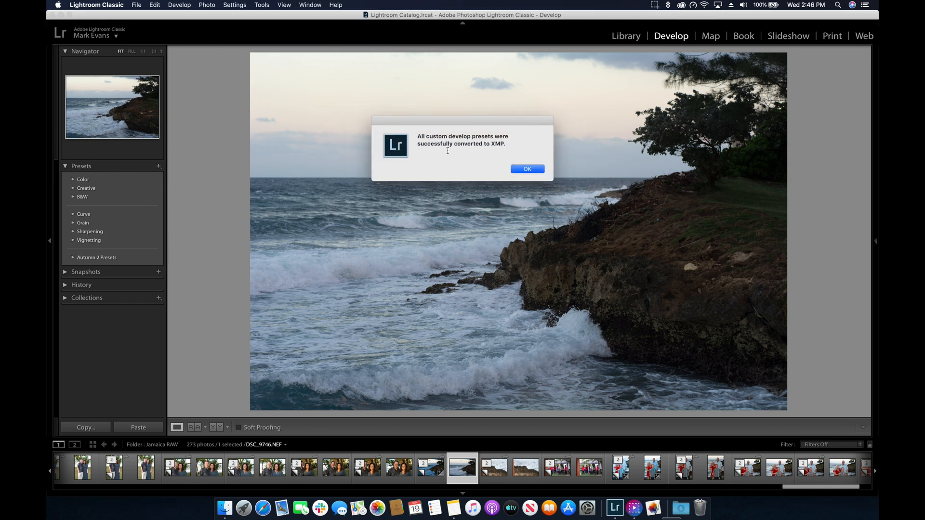
{"action": "left_click_drag", "start_coordinate": [471, 122], "coordinate": [463, 124]}
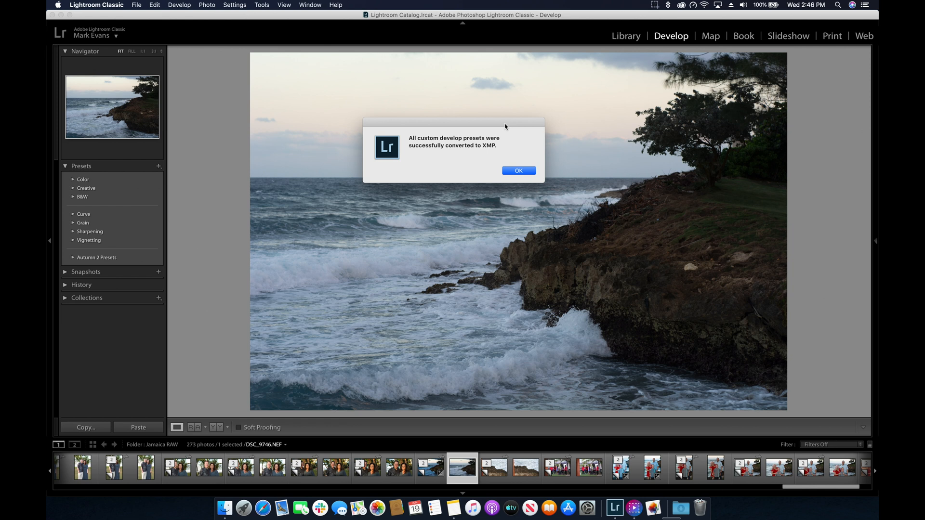
{"action": "left_click_drag", "start_coordinate": [505, 127], "coordinate": [307, 74]}
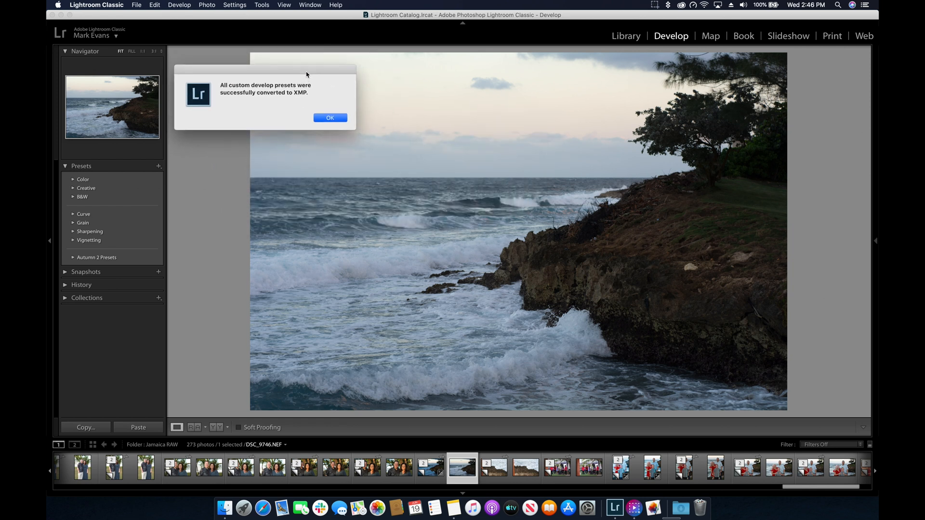
{"action": "left_click", "coordinate": [336, 117]}
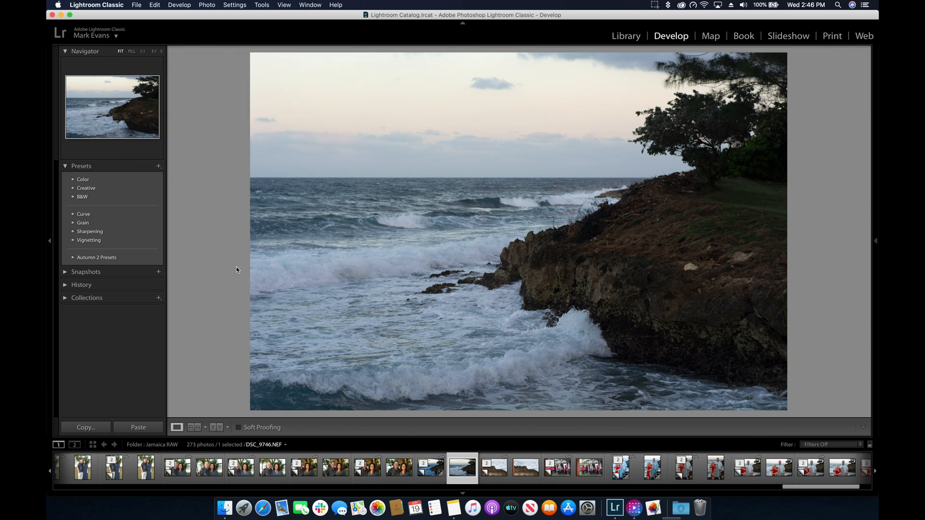
Expand the Autumn 2 Presets group and apply the Autumn-3 Old preset to the rocky coast photo
{"action": "left_click", "coordinate": [73, 258]}
{"action": "scroll", "coordinate": [74, 260], "scroll_direction": "down", "scroll_amount": 3}
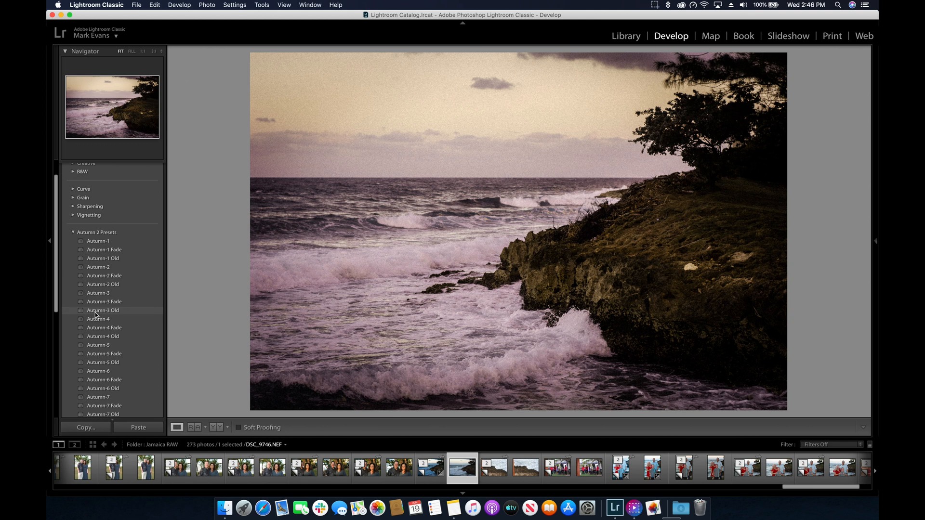
{"action": "left_click", "coordinate": [96, 310]}
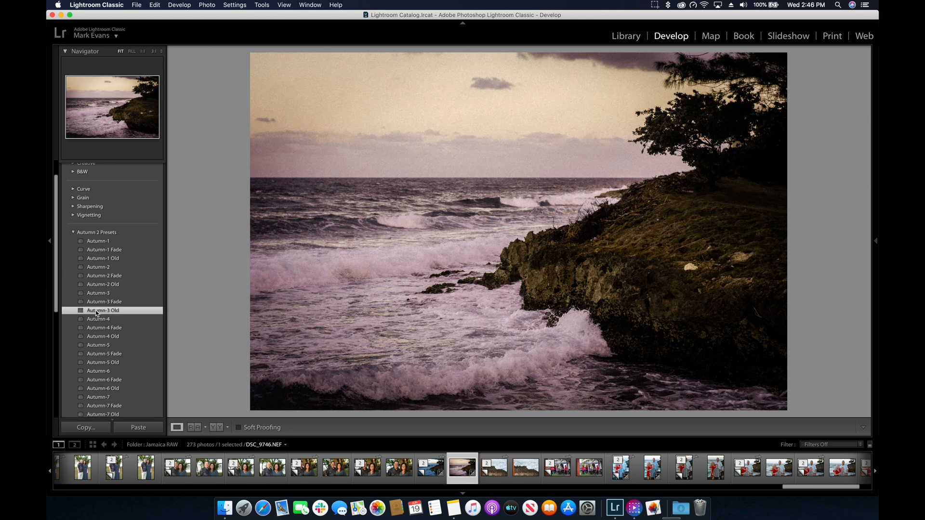
{"action": "key", "text": "y"}
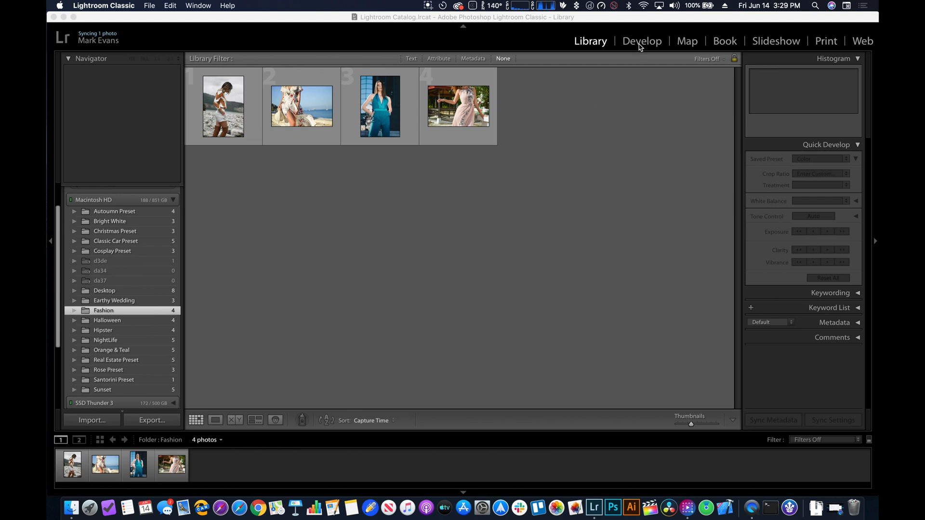
Open the first photo of the Fashion folder in the Develop module and hide the adjustment panels beside it
{"action": "left_click", "coordinate": [641, 42]}
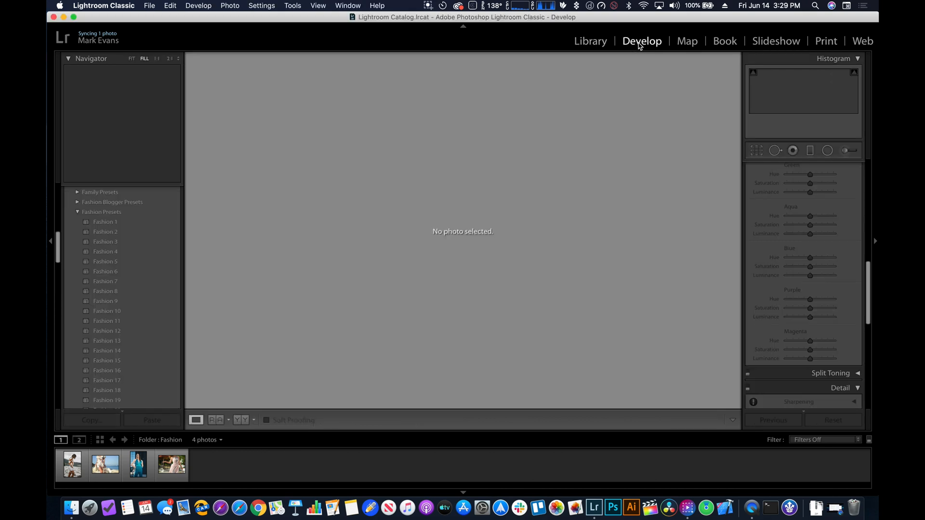
{"action": "left_click", "coordinate": [72, 465]}
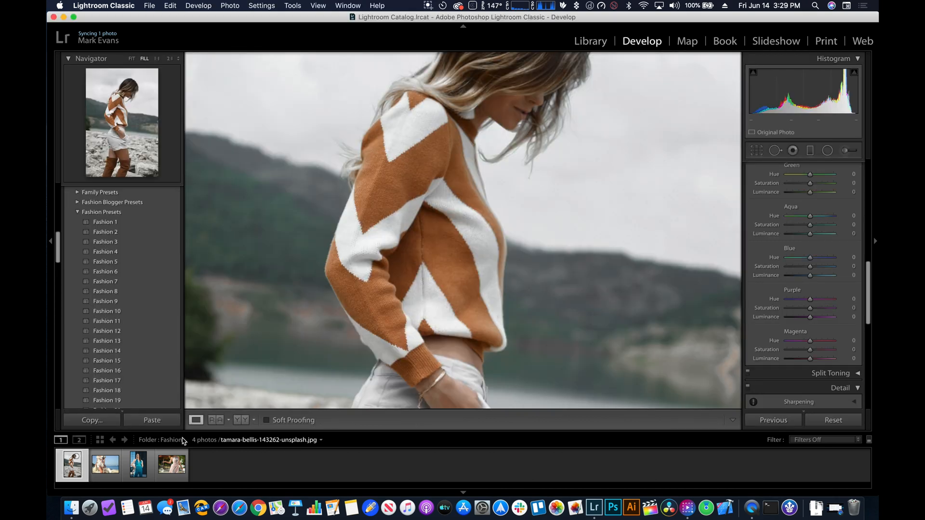
{"action": "left_click", "coordinate": [494, 244]}
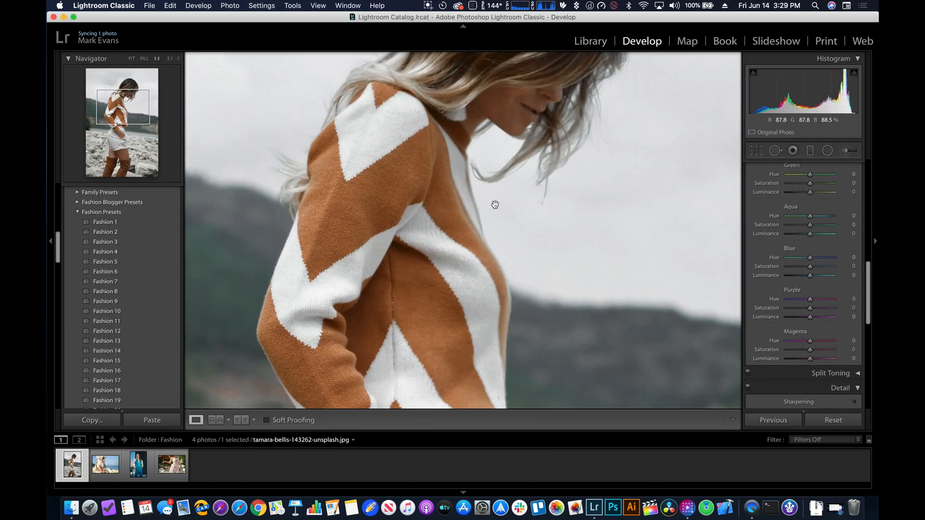
{"action": "left_click", "coordinate": [495, 204]}
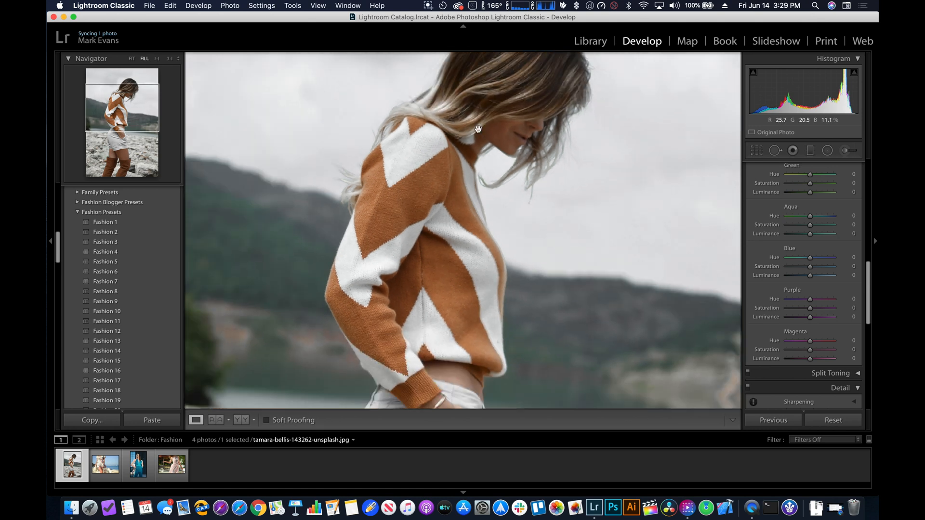
{"action": "left_click_drag", "start_coordinate": [478, 129], "coordinate": [554, 313]}
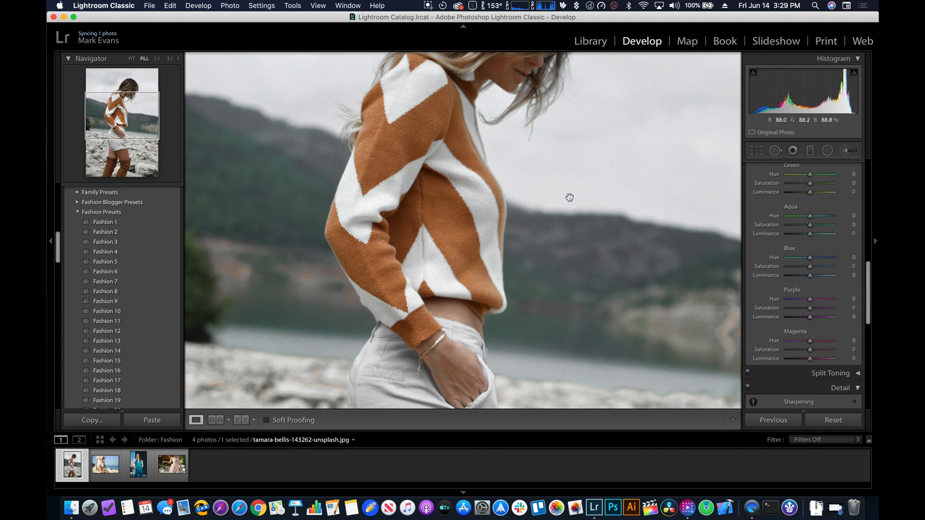
{"action": "left_click_drag", "start_coordinate": [574, 178], "coordinate": [577, 207]}
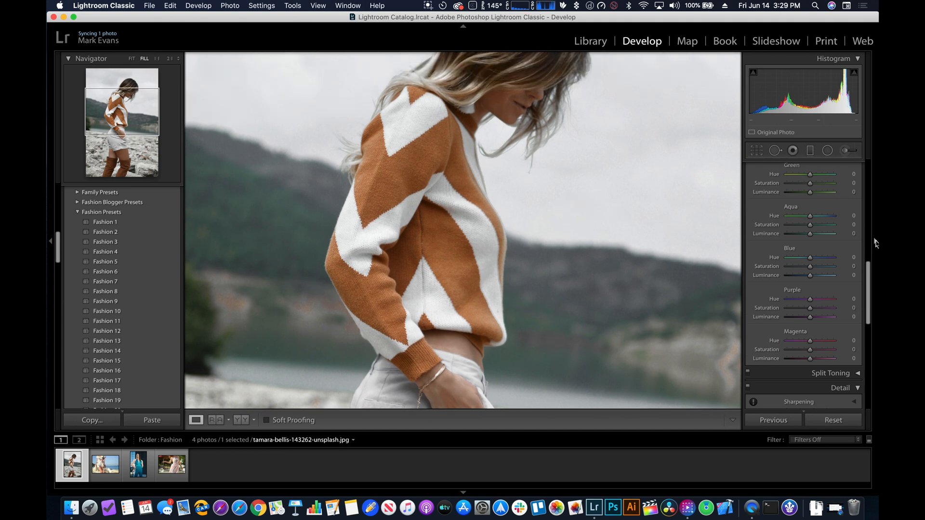
{"action": "left_click", "coordinate": [875, 242]}
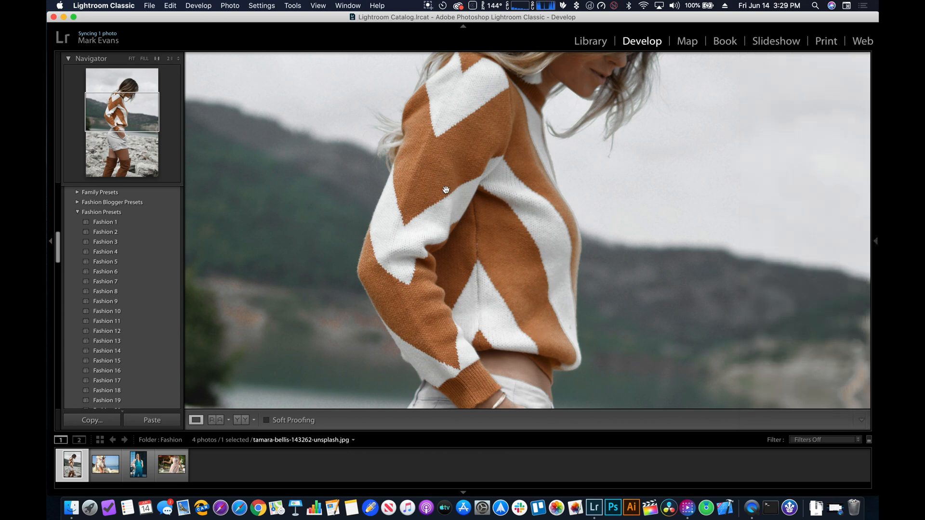
Inspect the sweater photo at different zoom levels and frame the woman from head to thighs at 1:3
{"action": "key", "text": "super+minus"}
{"action": "key", "text": "super+minus"}
{"action": "key", "text": "super+minus"}
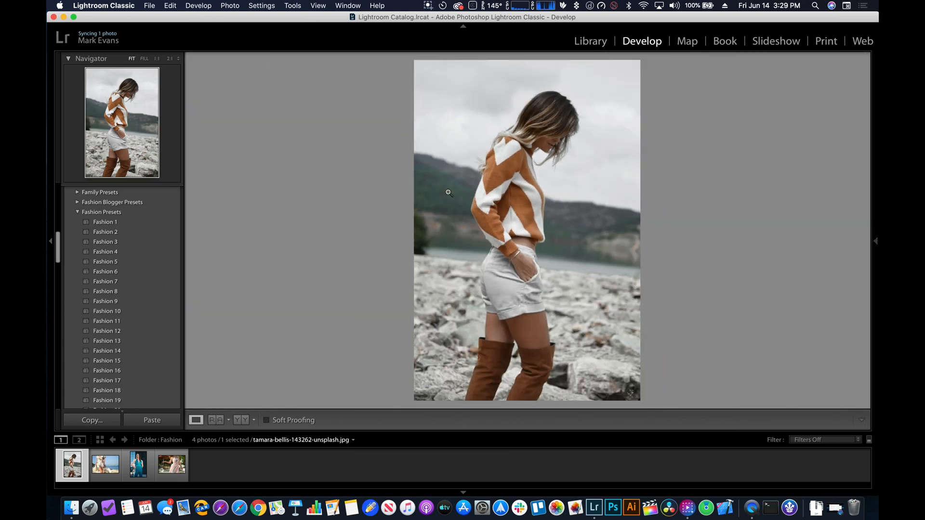
{"action": "left_click", "coordinate": [449, 193]}
{"action": "left_click", "coordinate": [448, 182]}
{"action": "left_click", "coordinate": [537, 187]}
{"action": "left_click_drag", "start_coordinate": [520, 196], "coordinate": [525, 169]}
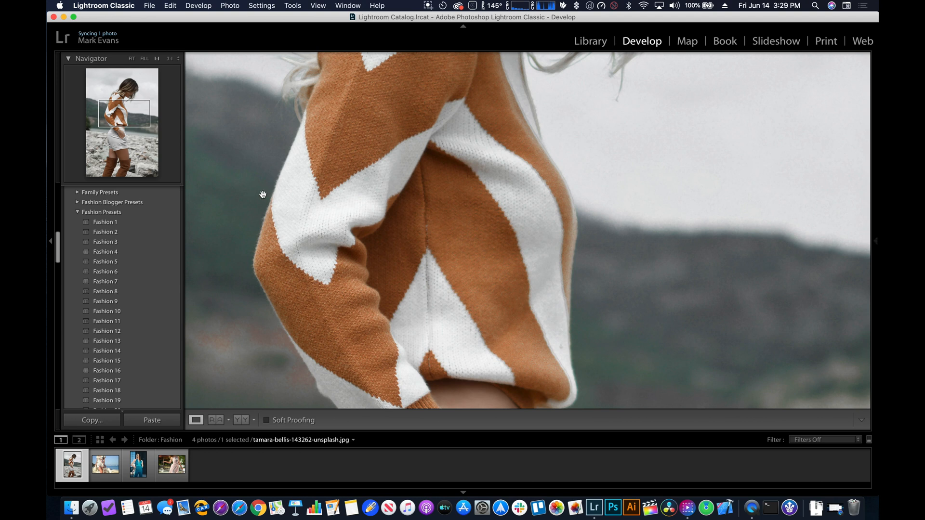
{"action": "key", "text": "super+minus"}
{"action": "key", "text": "super+minus"}
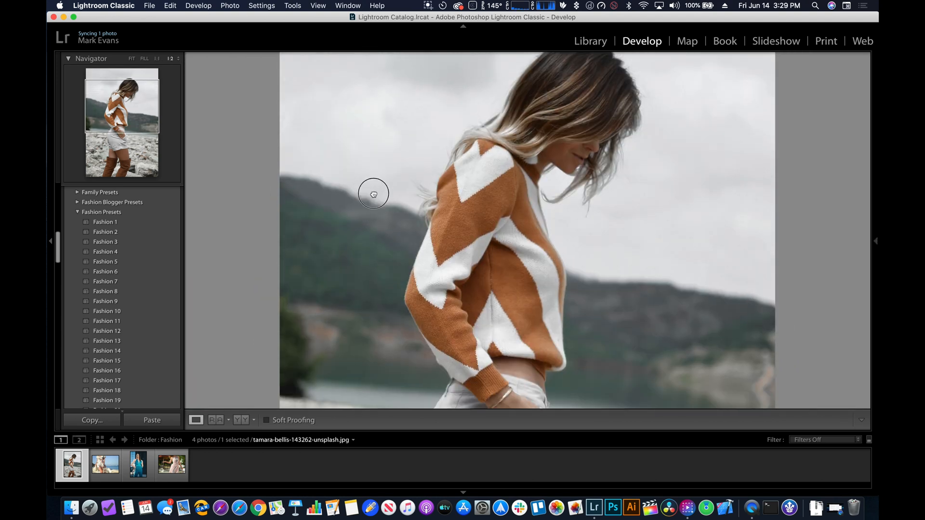
{"action": "left_click_drag", "start_coordinate": [400, 261], "coordinate": [412, 220]}
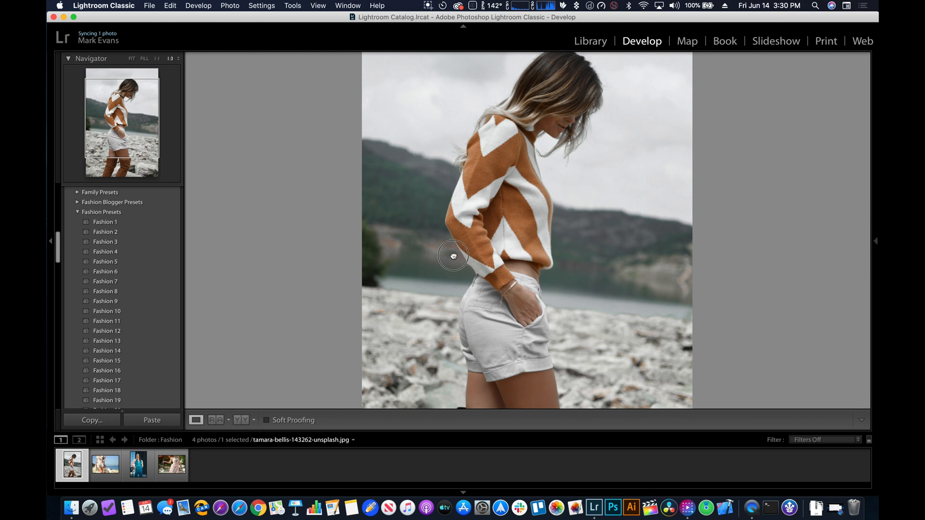
{"action": "left_click_drag", "start_coordinate": [452, 255], "coordinate": [452, 269]}
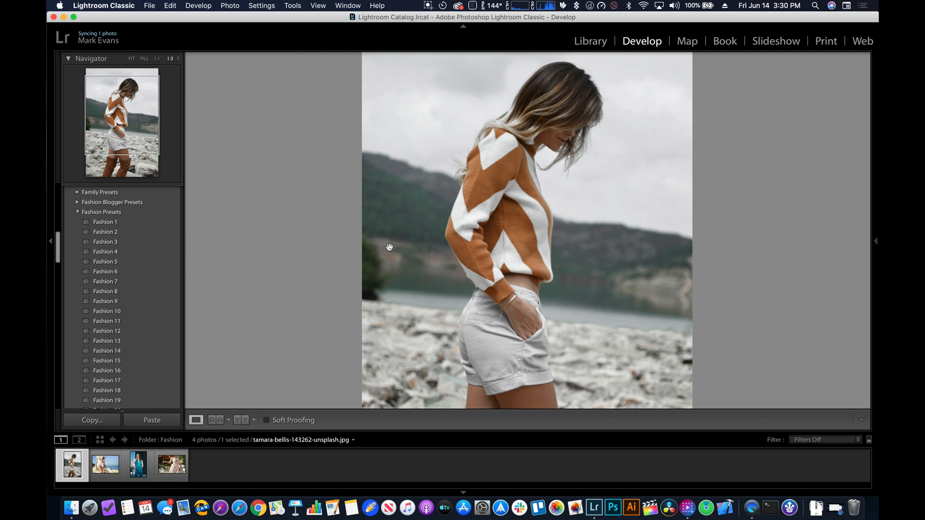
Apply the Fashion 17 preset to the sweater photo
{"action": "mouse_move", "coordinate": [874, 263]}
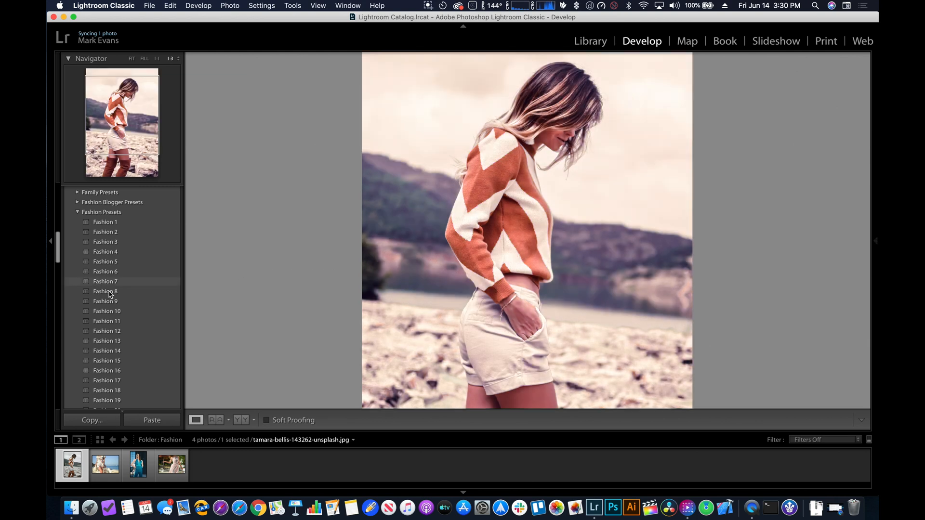
{"action": "scroll", "coordinate": [118, 293], "scroll_direction": "down", "scroll_amount": 4}
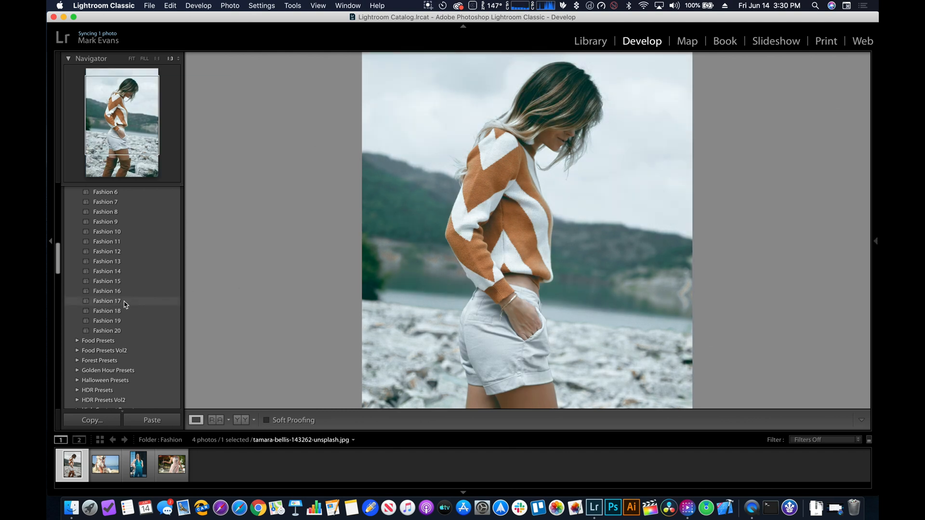
{"action": "left_click", "coordinate": [126, 304]}
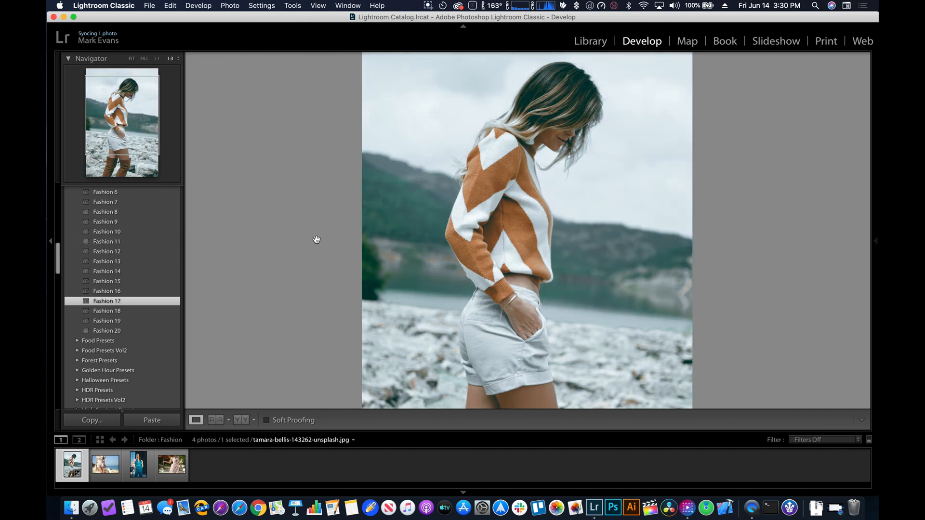
Compare the sweater photo before and after side by side, and switch the comparison to a single image split vertically
{"action": "key", "text": "y"}
{"action": "mouse_move", "coordinate": [380, 204]}
{"action": "left_mouse_down"}
{"action": "mouse_move", "coordinate": [382, 229]}
{"action": "mouse_move", "coordinate": [381, 202]}
{"action": "left_mouse_up"}
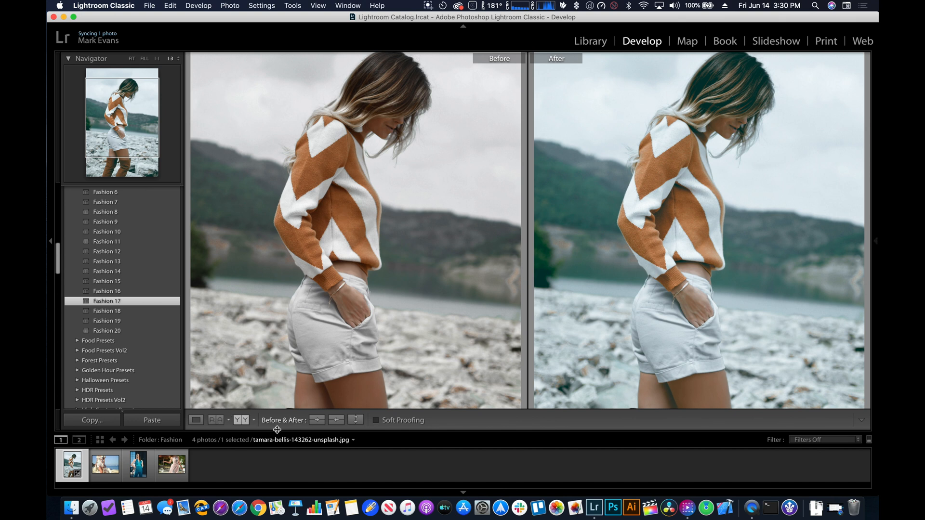
{"action": "left_click", "coordinate": [242, 421]}
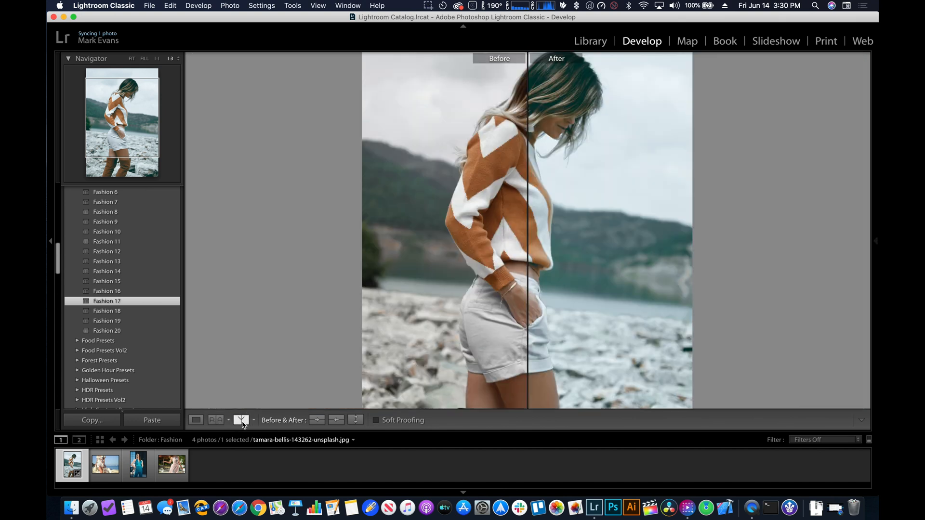
Examine the split before/after comparison at 1:1 around the sweater sleeve, the shoulder and the woman's hair and face
{"action": "left_click", "coordinate": [481, 233]}
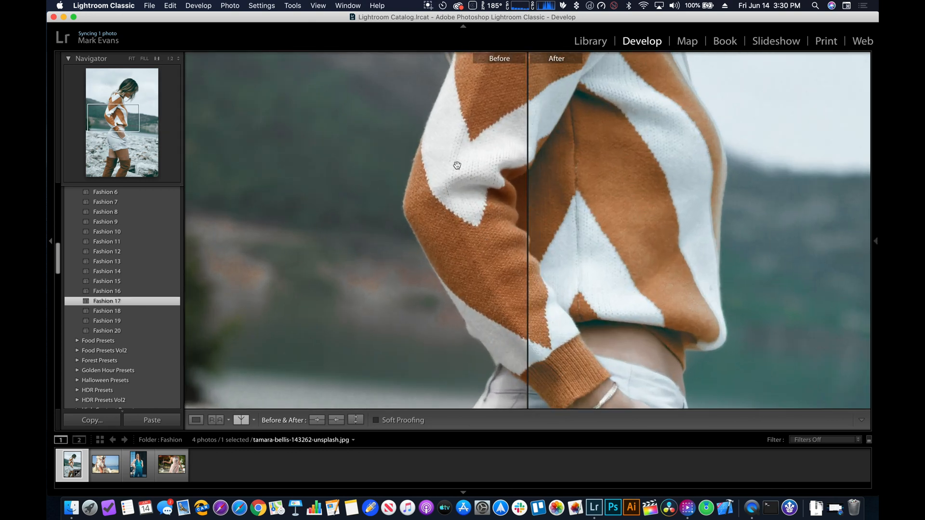
{"action": "left_click_drag", "start_coordinate": [457, 166], "coordinate": [392, 342]}
{"action": "left_click_drag", "start_coordinate": [428, 96], "coordinate": [470, 151]}
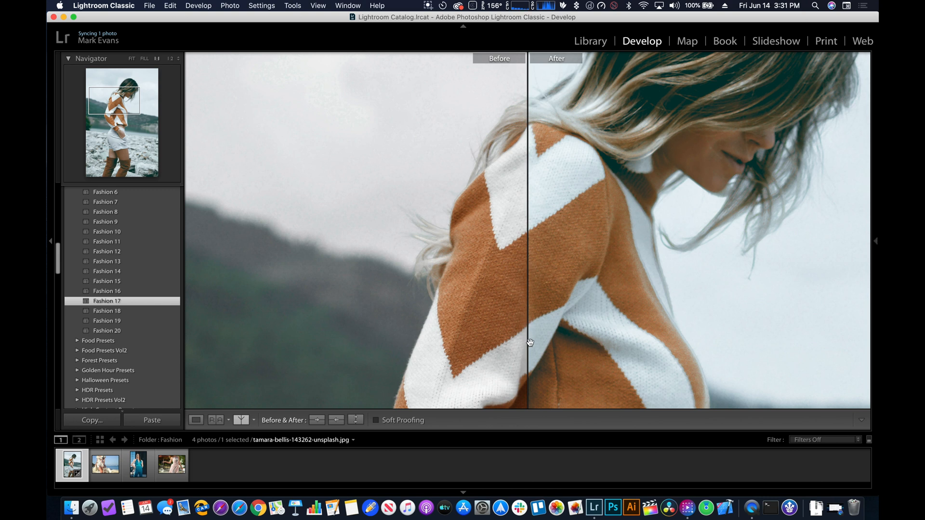
{"action": "left_click_drag", "start_coordinate": [485, 345], "coordinate": [509, 322]}
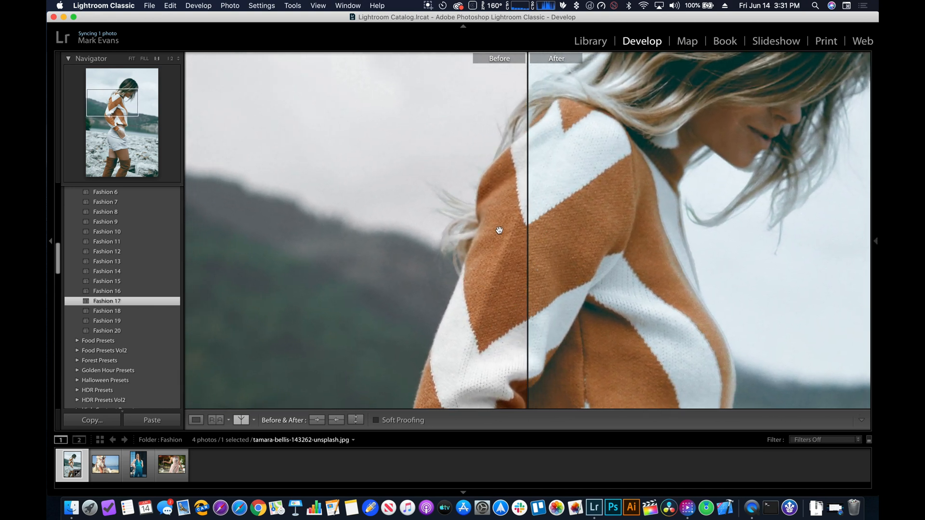
{"action": "left_click_drag", "start_coordinate": [532, 261], "coordinate": [583, 224]}
{"action": "left_click_drag", "start_coordinate": [566, 375], "coordinate": [493, 312]}
{"action": "left_click_drag", "start_coordinate": [554, 188], "coordinate": [583, 299]}
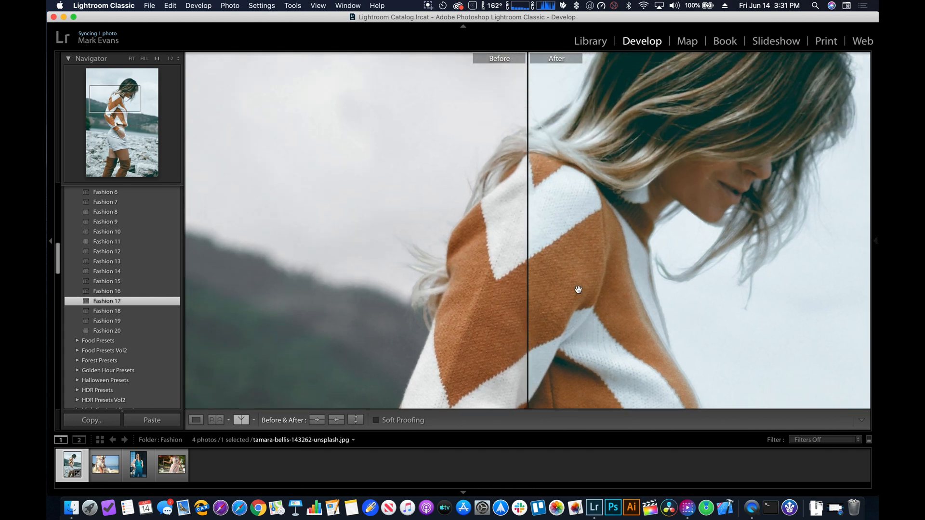
{"action": "left_click_drag", "start_coordinate": [811, 110], "coordinate": [787, 190]}
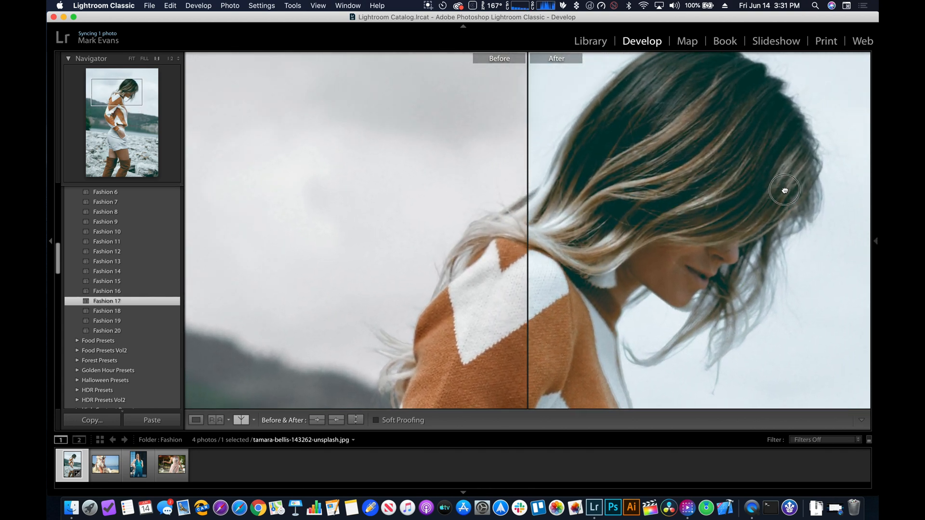
Examine the split before/after comparison of the whole figure at smaller zoom levels, including 1:2, Fit, 1:4 and 1:3
{"action": "key", "text": "super+minus"}
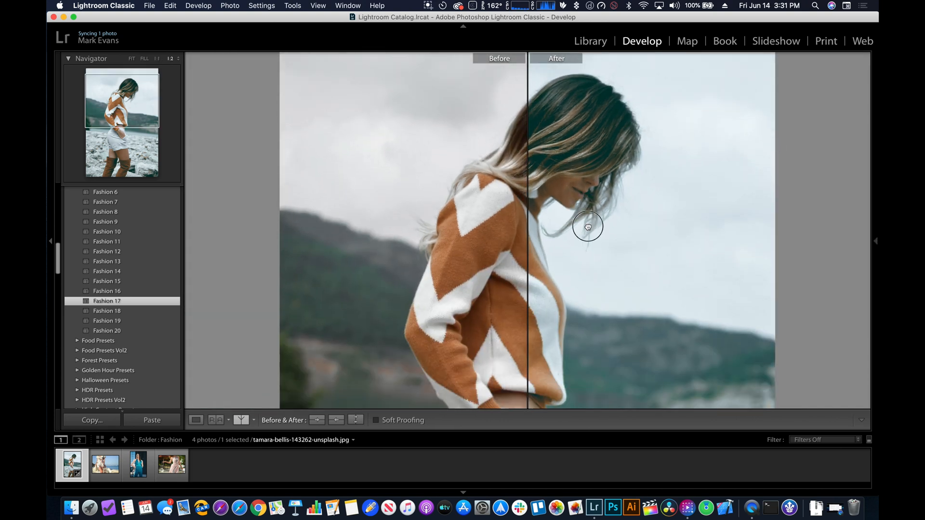
{"action": "scroll", "coordinate": [554, 240], "scroll_direction": "down", "scroll_amount": 10}
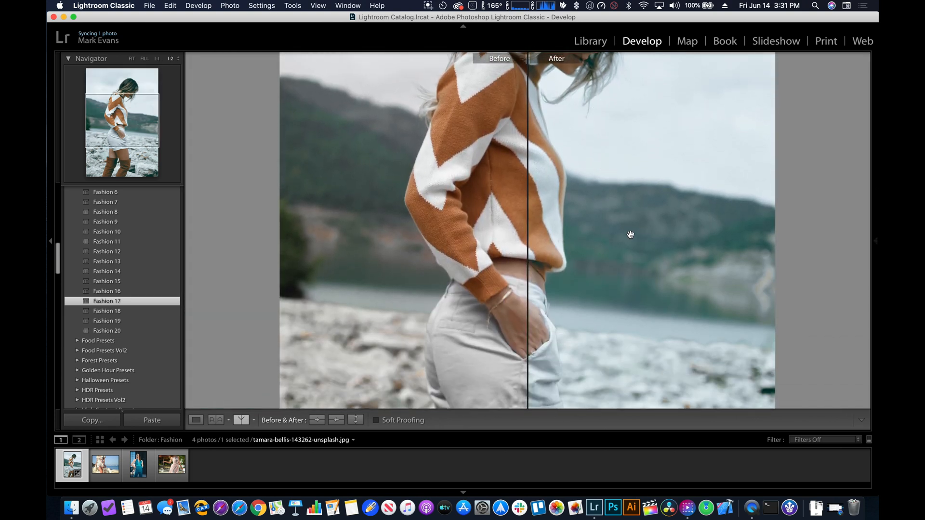
{"action": "key", "text": "super+minus"}
{"action": "key", "text": "super+minus"}
{"action": "key", "text": "super+minus"}
{"action": "key", "text": "super+minus"}
{"action": "key", "text": "super+minus"}
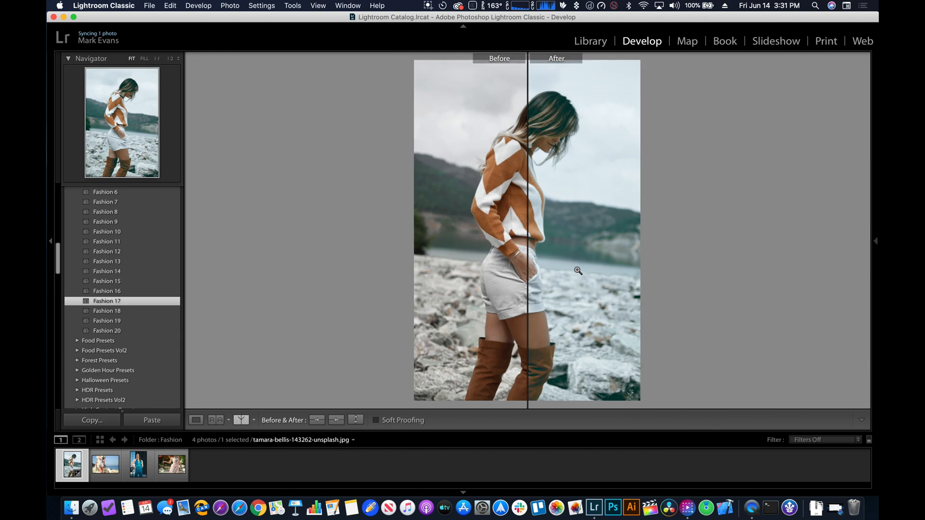
{"action": "key", "text": "super+equal"}
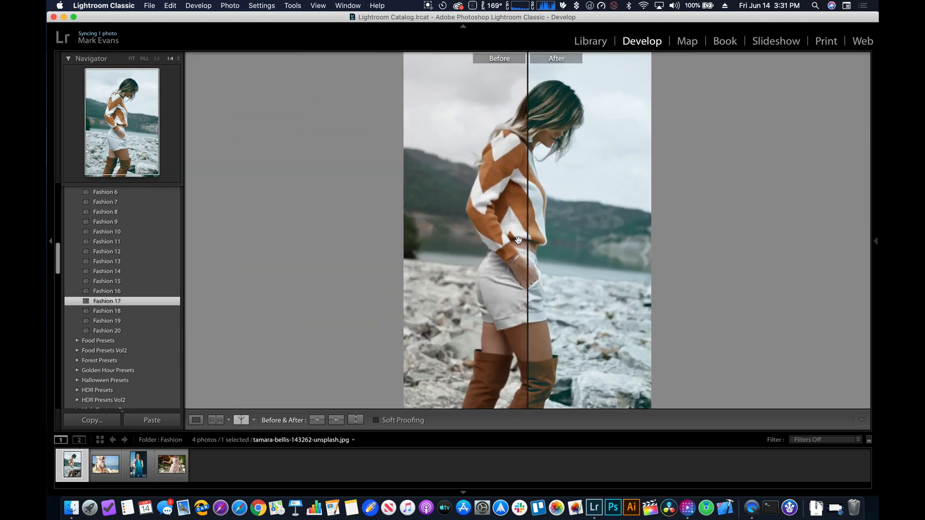
{"action": "left_click_drag", "start_coordinate": [587, 217], "coordinate": [590, 257]}
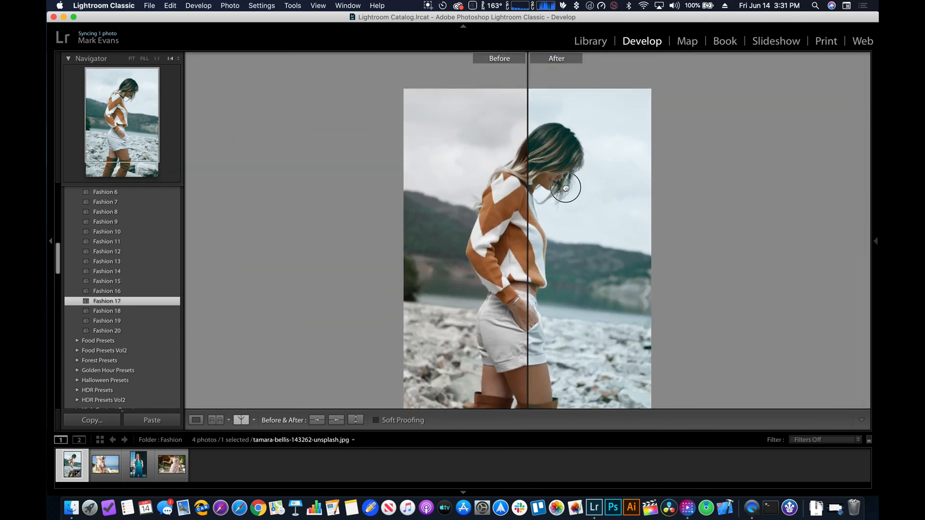
{"action": "left_click_drag", "start_coordinate": [566, 188], "coordinate": [549, 190]}
{"action": "key", "text": "super+equal"}
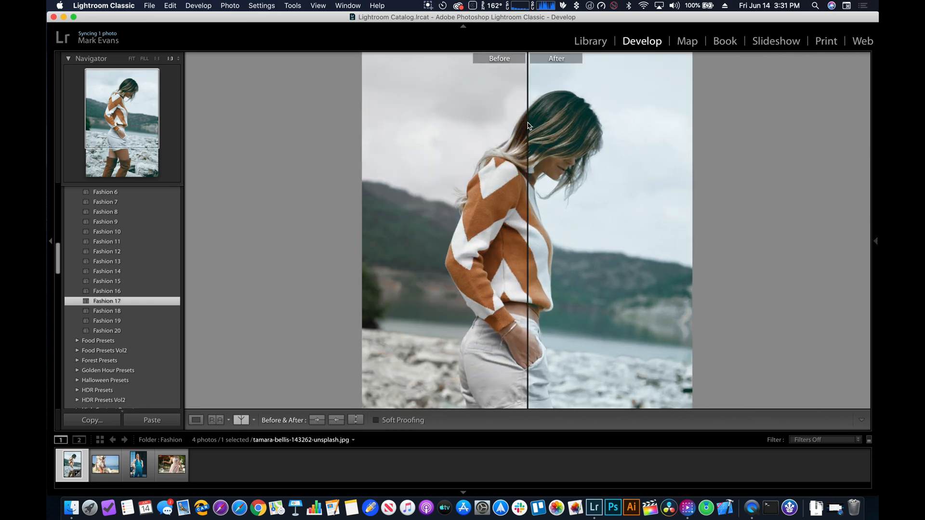
{"action": "left_click_drag", "start_coordinate": [528, 125], "coordinate": [572, 320]}
Return to the single-image view and examine the edited sweater photo at 1:2 from the hair down to the boots
{"action": "key", "text": "y"}
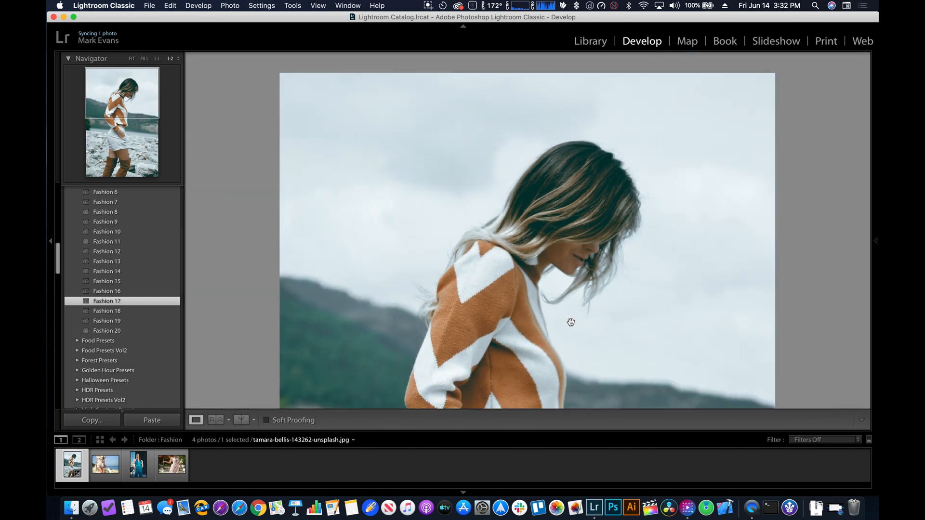
{"action": "left_click_drag", "start_coordinate": [569, 320], "coordinate": [576, 234]}
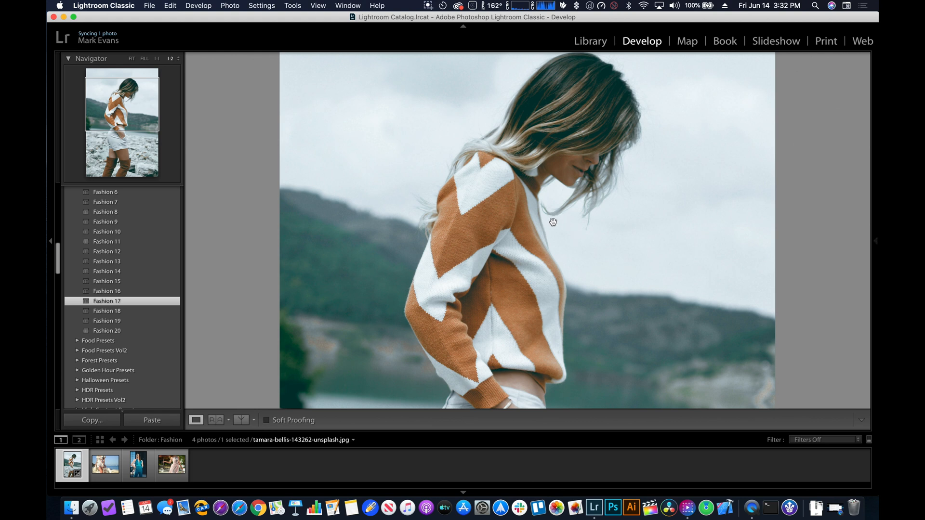
{"action": "left_click_drag", "start_coordinate": [404, 318], "coordinate": [441, 194]}
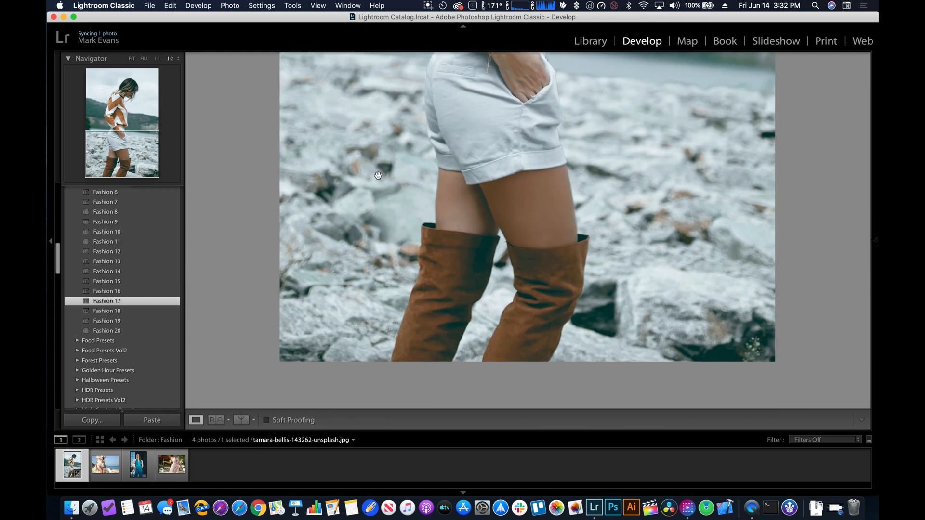
{"action": "left_click_drag", "start_coordinate": [364, 163], "coordinate": [391, 372]}
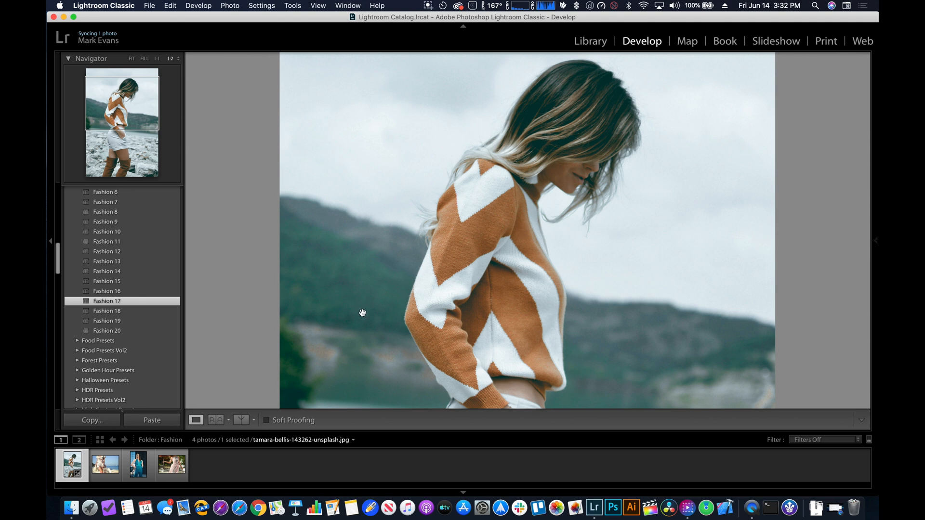
Open the next photo in the Fashion folder, the floral dress by the sea, and frame it whole at 1:3
{"action": "key", "text": "Right"}
{"action": "left_click_drag", "start_coordinate": [384, 303], "coordinate": [327, 219]}
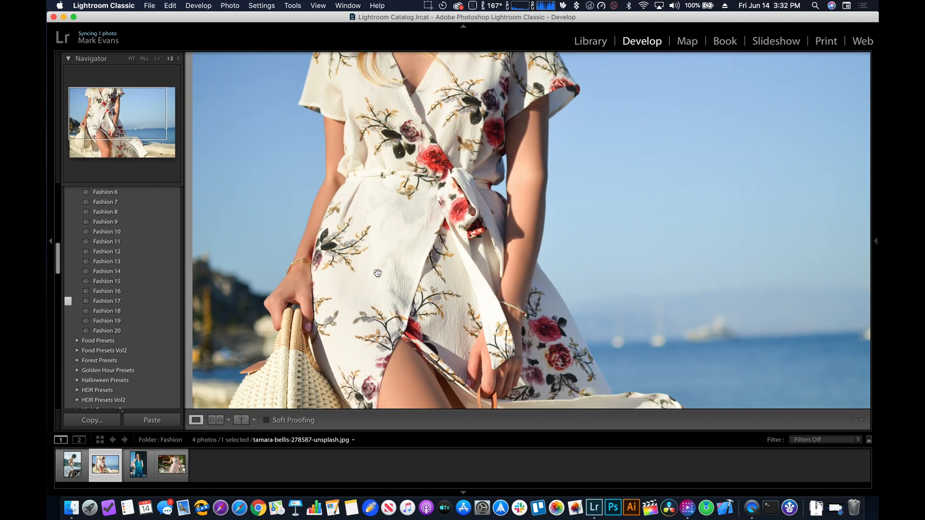
{"action": "key", "text": "super+minus"}
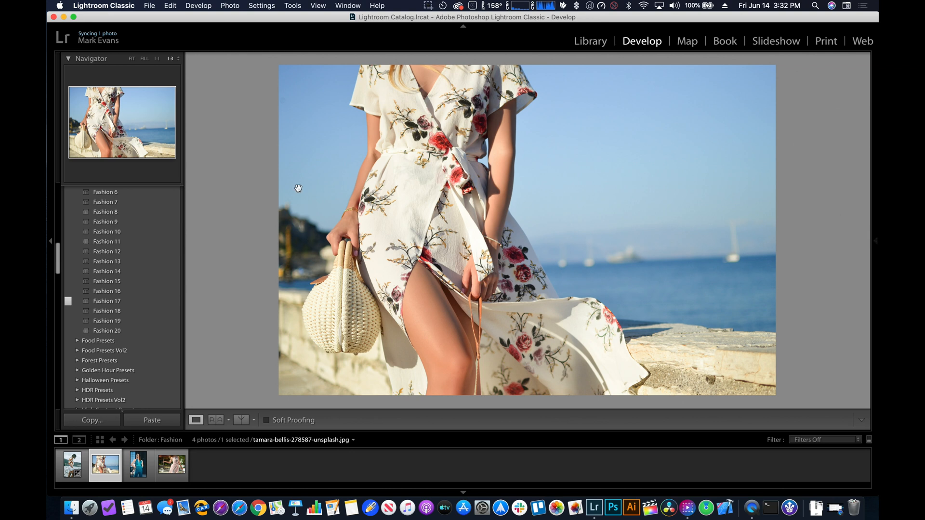
{"action": "key", "text": "super+equal"}
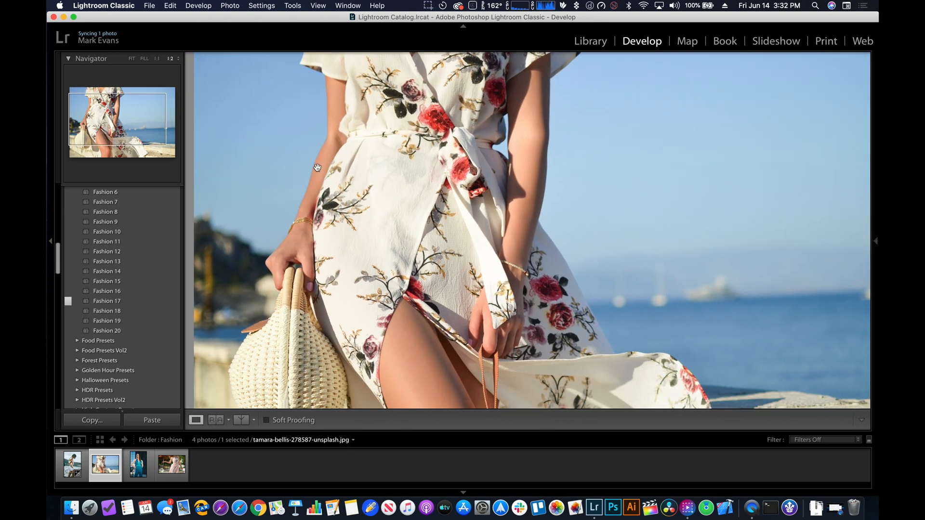
{"action": "key", "text": "super+minus"}
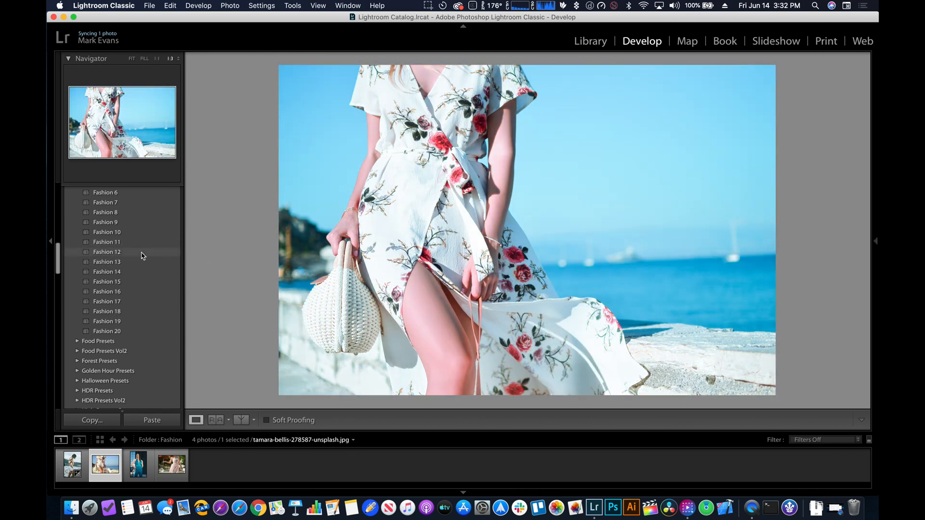
Apply the Fashion 12 preset to the floral dress photo and show the result as a split before/after comparison at 1:2
{"action": "left_click", "coordinate": [142, 253]}
{"action": "key", "text": "shift+y"}
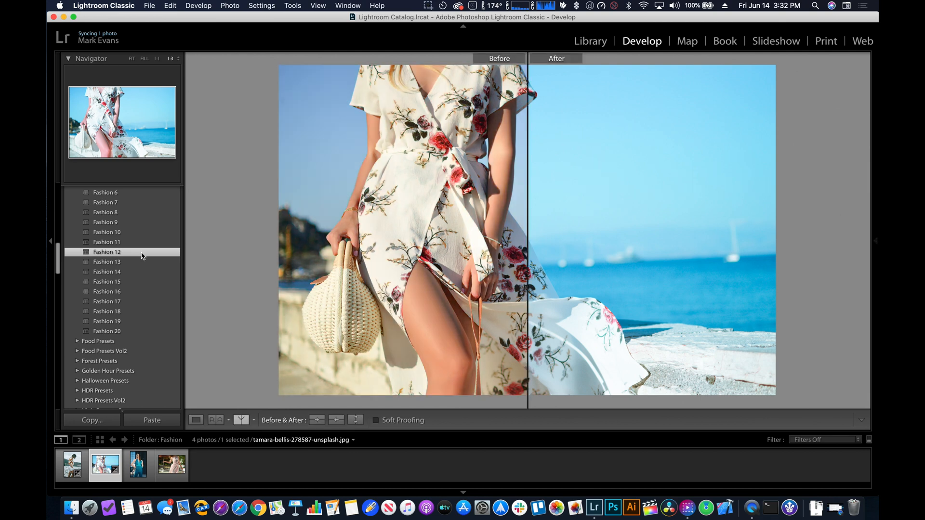
{"action": "left_click", "coordinate": [484, 206]}
{"action": "left_click_drag", "start_coordinate": [448, 223], "coordinate": [363, 270]}
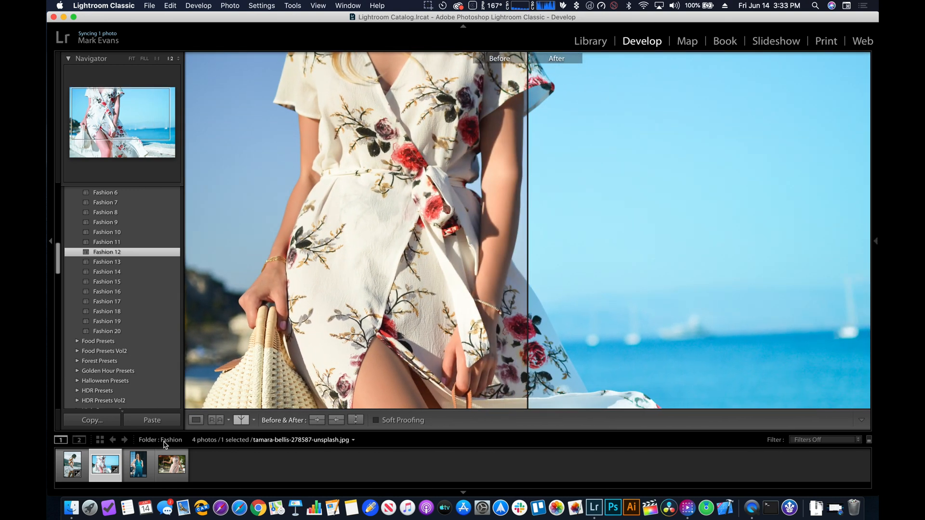
Switch to the side-by-side before/after comparison and examine the dress and skin tones at zoom levels between 1:4 and 1:2
{"action": "left_click", "coordinate": [242, 420]}
{"action": "left_click", "coordinate": [242, 420]}
{"action": "left_click", "coordinate": [242, 421]}
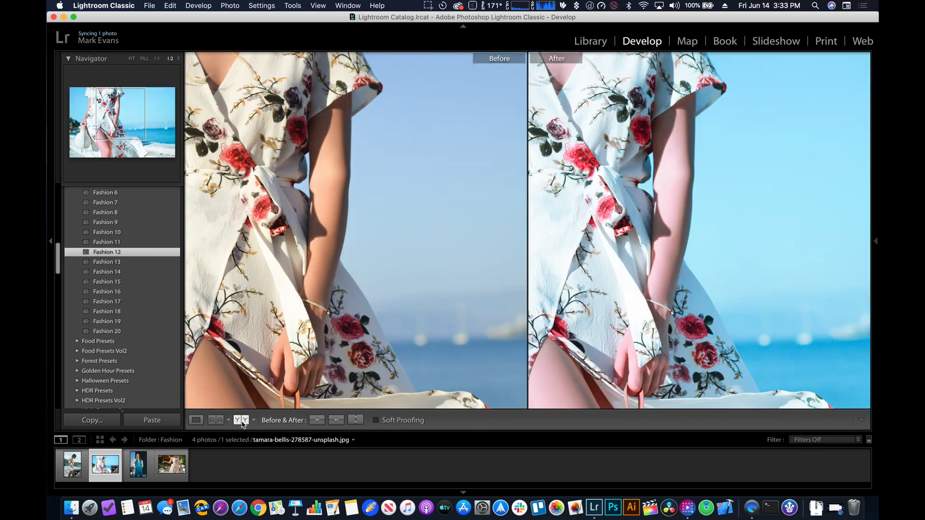
{"action": "left_click_drag", "start_coordinate": [415, 270], "coordinate": [411, 291]}
{"action": "key", "text": "alt+super+minus"}
{"action": "key", "text": "alt+super+minus"}
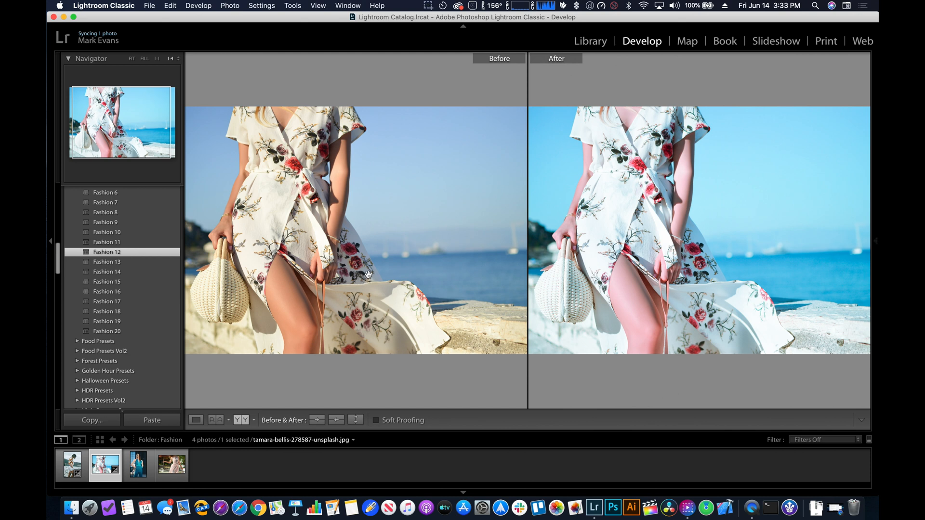
{"action": "key", "text": "super+equal"}
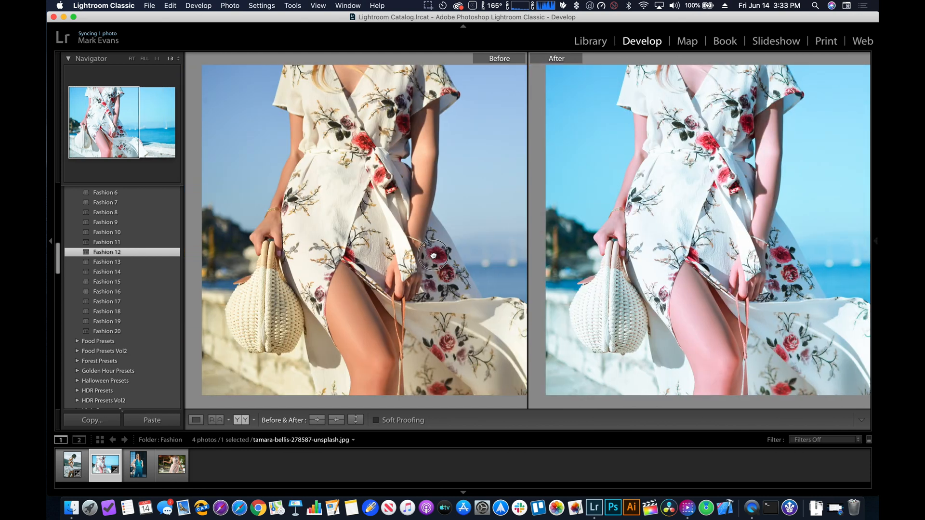
{"action": "key", "text": "super+equal"}
{"action": "left_click_drag", "start_coordinate": [433, 255], "coordinate": [422, 219]}
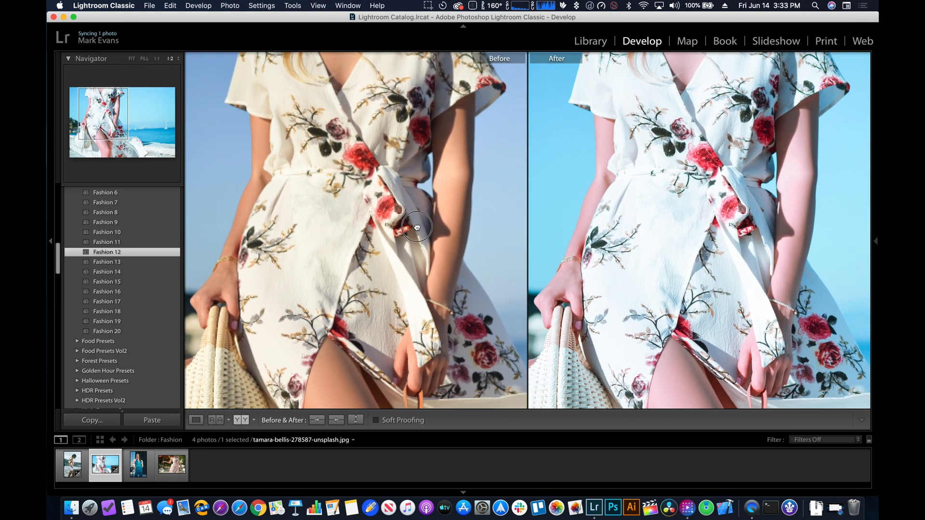
{"action": "left_click_drag", "start_coordinate": [395, 253], "coordinate": [404, 249]}
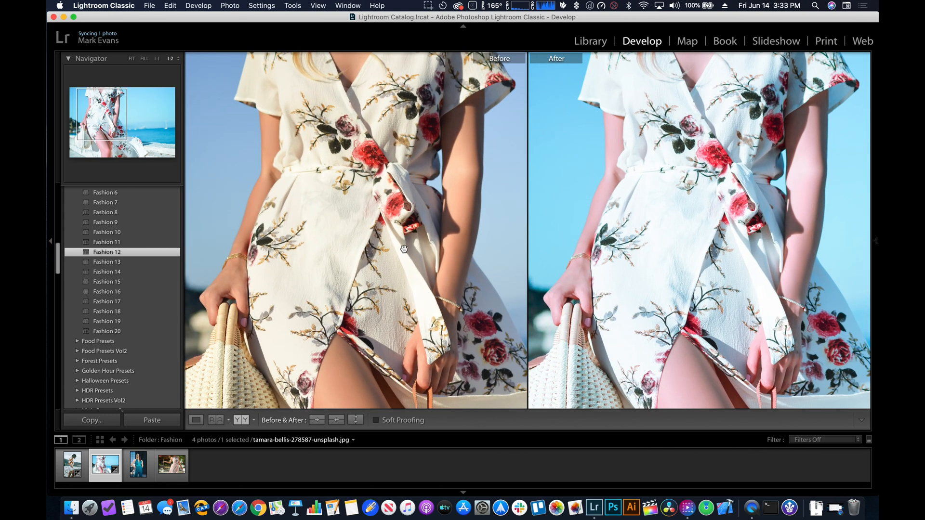
Switch back to the split before/after comparison, examine the dress at 1:2 and show the whole photo at 1:3
{"action": "left_click", "coordinate": [241, 420]}
{"action": "left_click", "coordinate": [241, 420]}
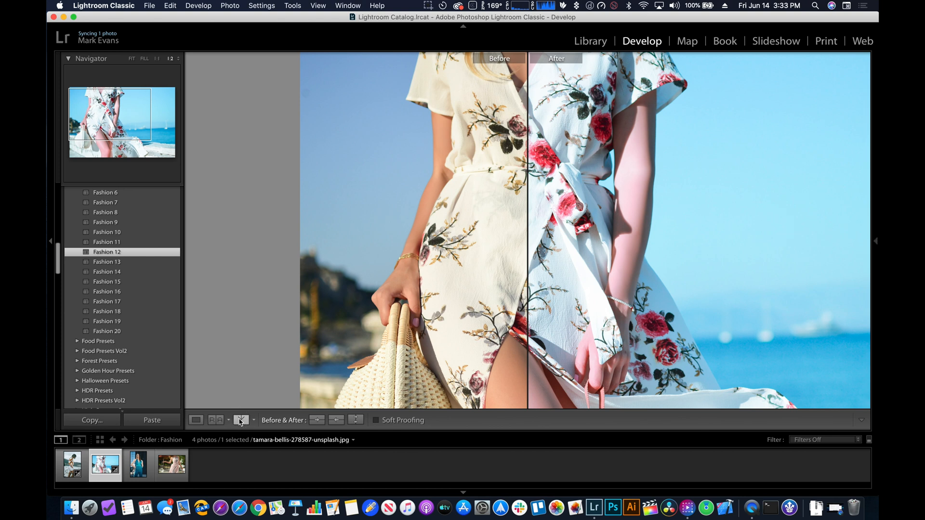
{"action": "left_click", "coordinate": [241, 420]}
{"action": "left_click", "coordinate": [241, 420]}
{"action": "left_click", "coordinate": [241, 420]}
{"action": "left_click_drag", "start_coordinate": [460, 153], "coordinate": [464, 185]}
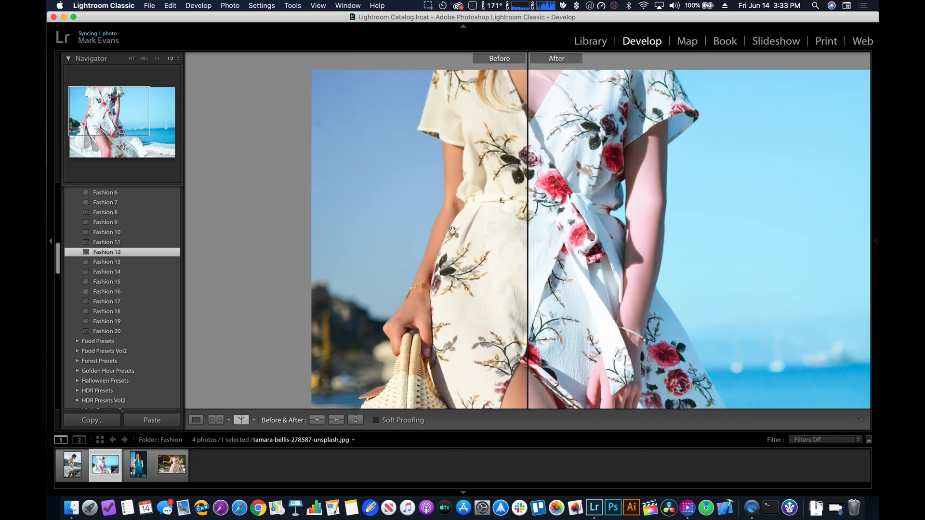
{"action": "left_click", "coordinate": [452, 230]}
{"action": "left_click_drag", "start_coordinate": [450, 233], "coordinate": [404, 274]}
{"action": "left_click", "coordinate": [416, 245]}
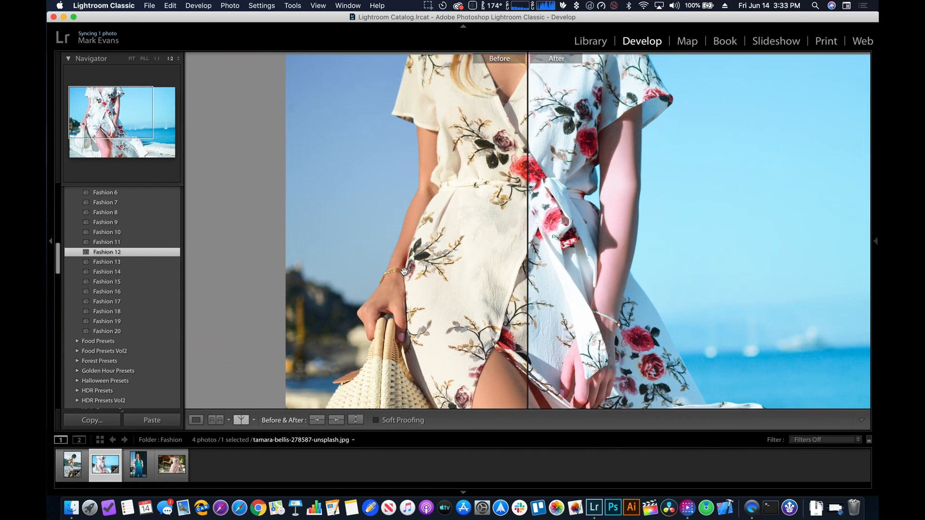
{"action": "key", "text": "super+minus"}
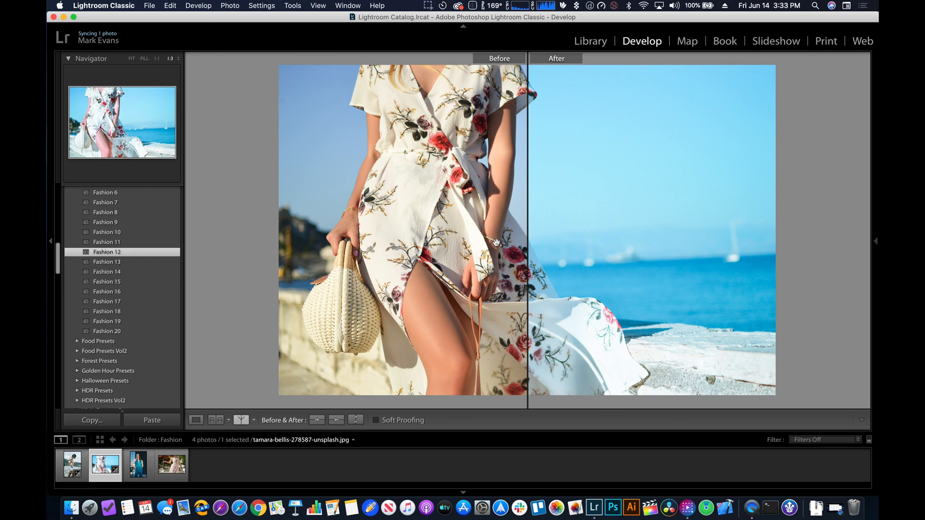
Cycle the before/after comparison through its top/bottom layouts back to the side-by-side view
{"action": "left_click", "coordinate": [241, 421]}
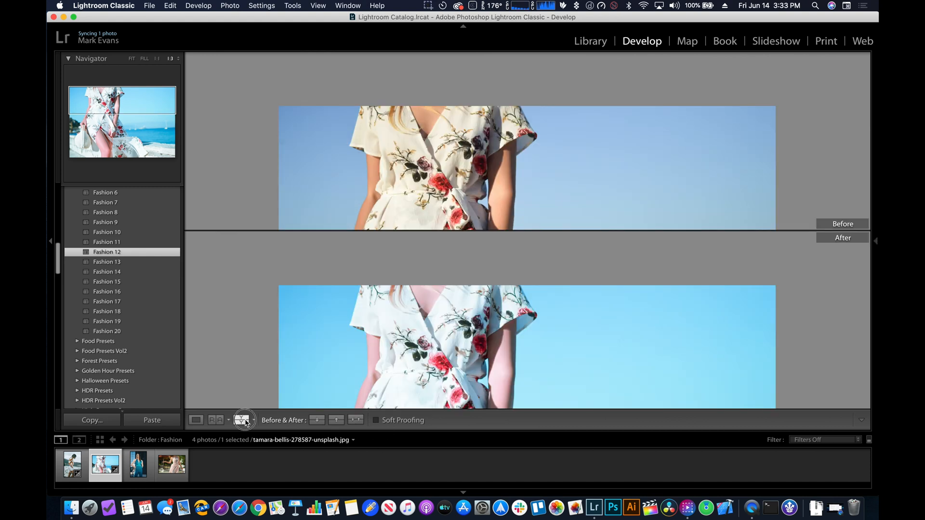
{"action": "left_click", "coordinate": [241, 420]}
{"action": "left_click", "coordinate": [240, 421]}
{"action": "left_click_drag", "start_coordinate": [541, 233], "coordinate": [316, 230]}
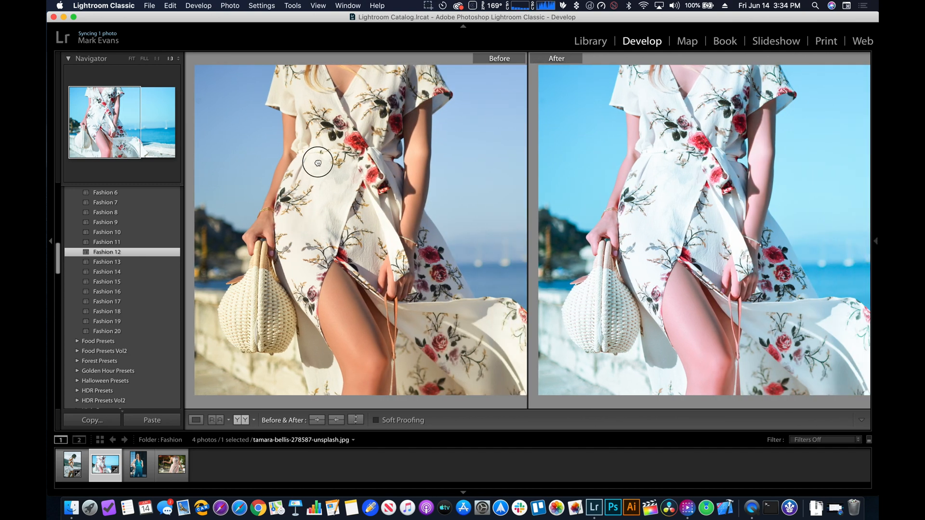
Examine the dress, bag, skin tones and sea background in the side-by-side comparison at 1:3
{"action": "left_click_drag", "start_coordinate": [314, 159], "coordinate": [319, 186]}
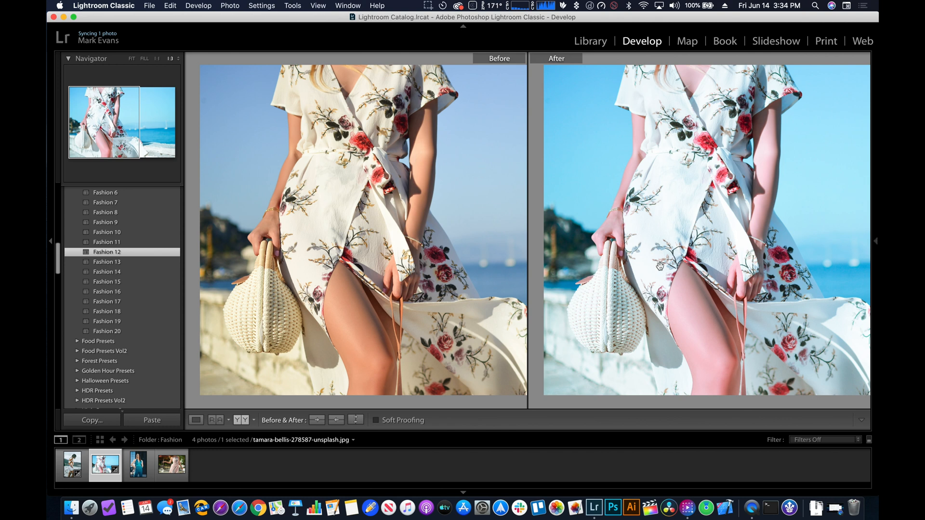
{"action": "left_click_drag", "start_coordinate": [669, 263], "coordinate": [613, 259]}
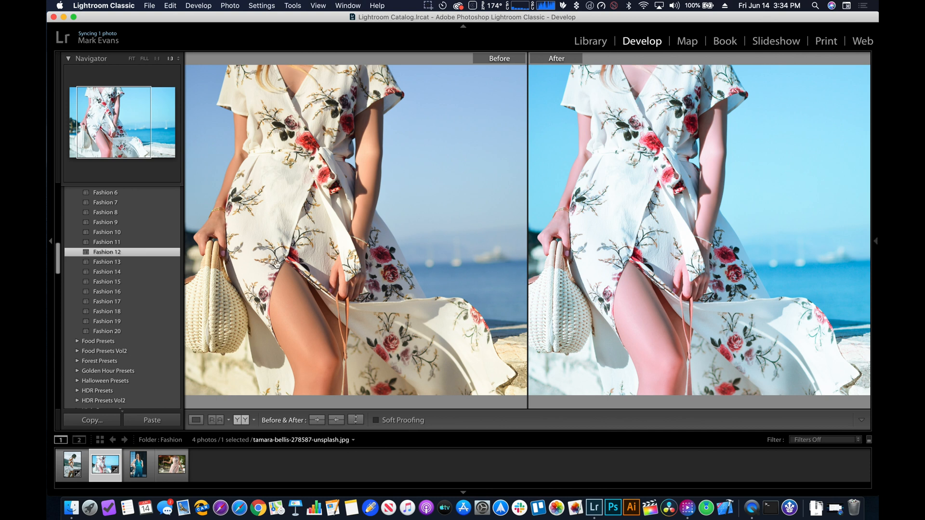
{"action": "left_click_drag", "start_coordinate": [289, 266], "coordinate": [311, 266]}
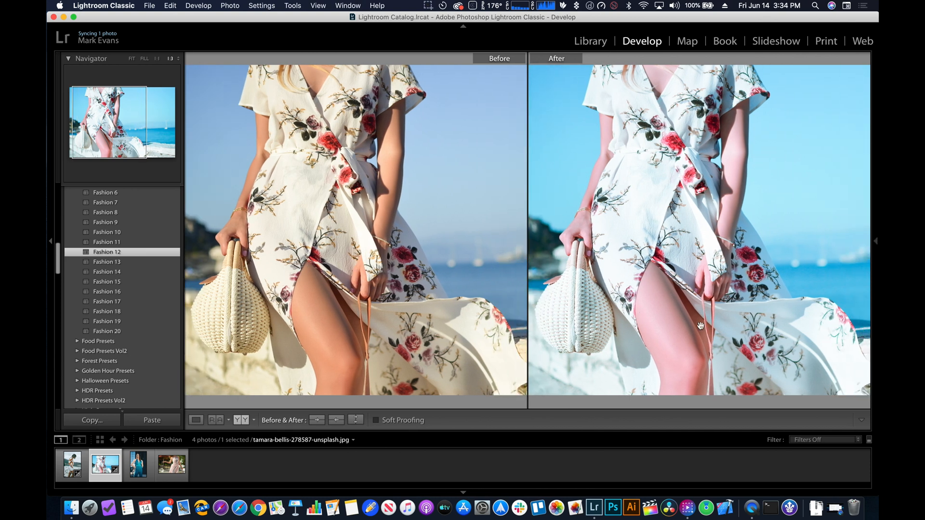
{"action": "left_click_drag", "start_coordinate": [767, 291], "coordinate": [710, 291]}
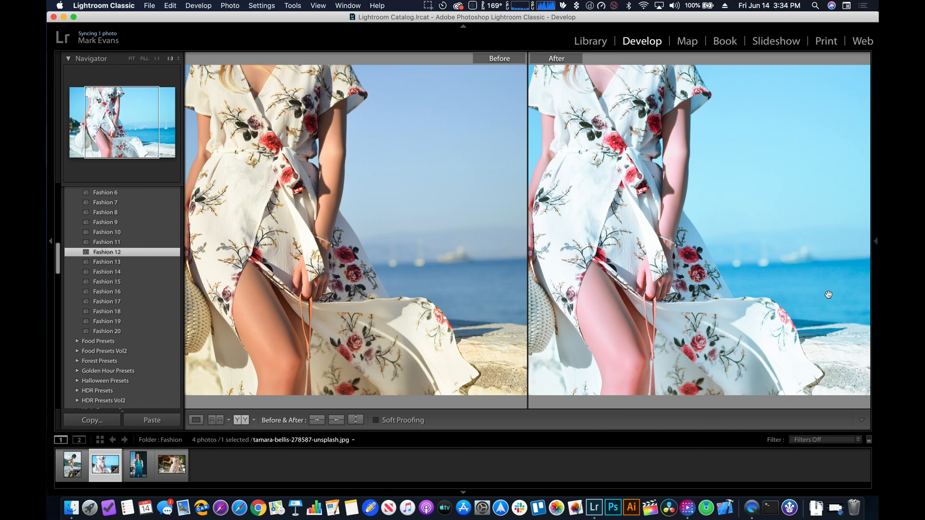
{"action": "left_click_drag", "start_coordinate": [828, 294], "coordinate": [795, 295]}
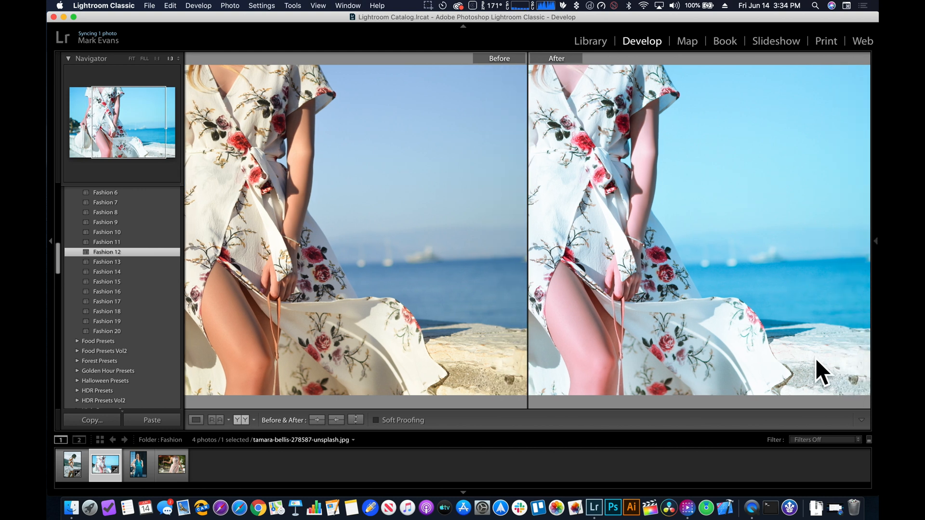
{"action": "left_click_drag", "start_coordinate": [759, 321], "coordinate": [829, 313]}
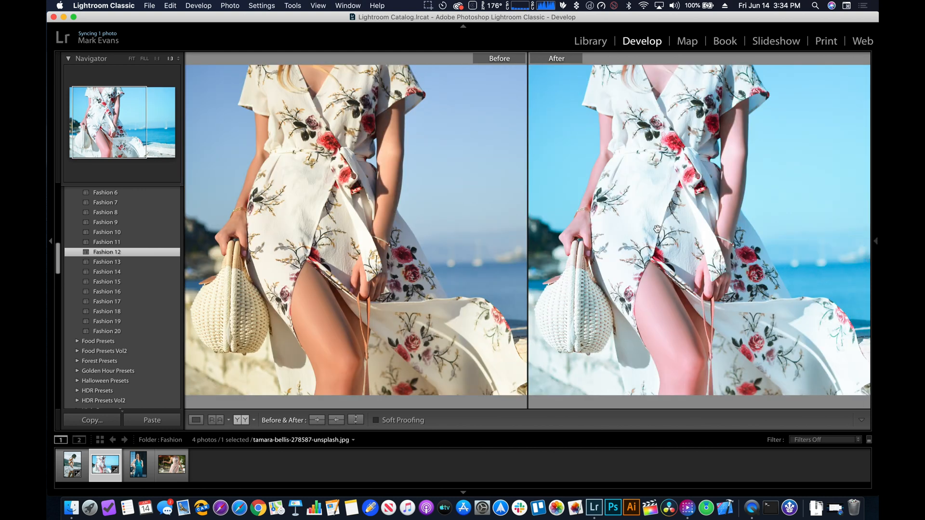
Return to the single-photo view, then undo and redo the Fashion 12 preset to compare the looks
{"action": "key", "text": "y"}
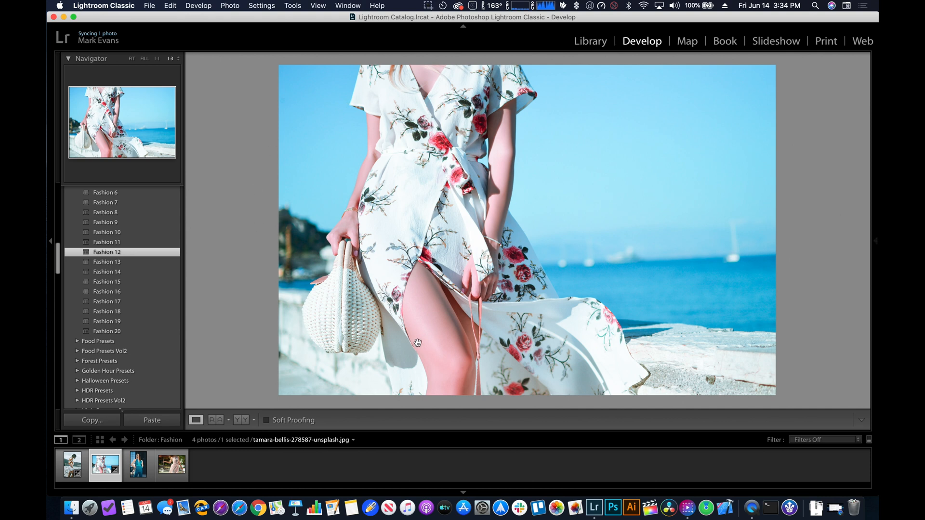
{"action": "key", "text": "super+z"}
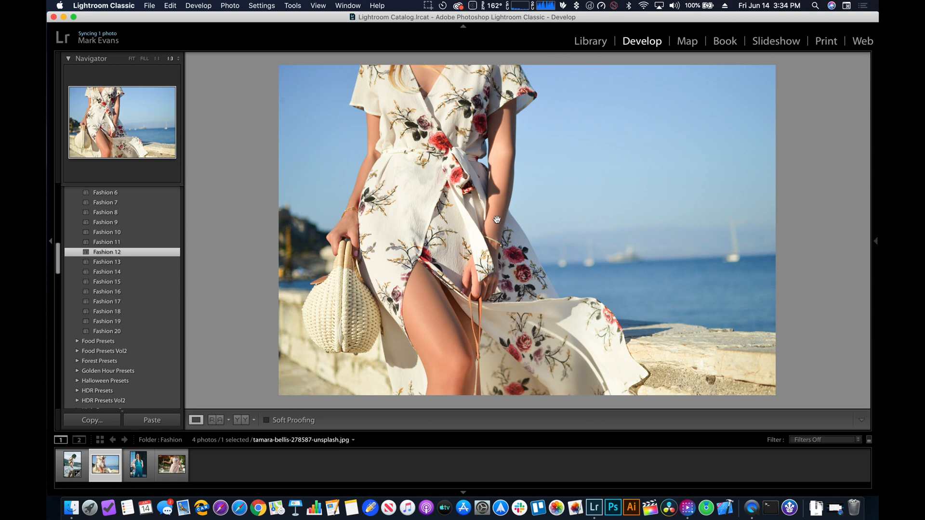
{"action": "key", "text": "super+shift+z"}
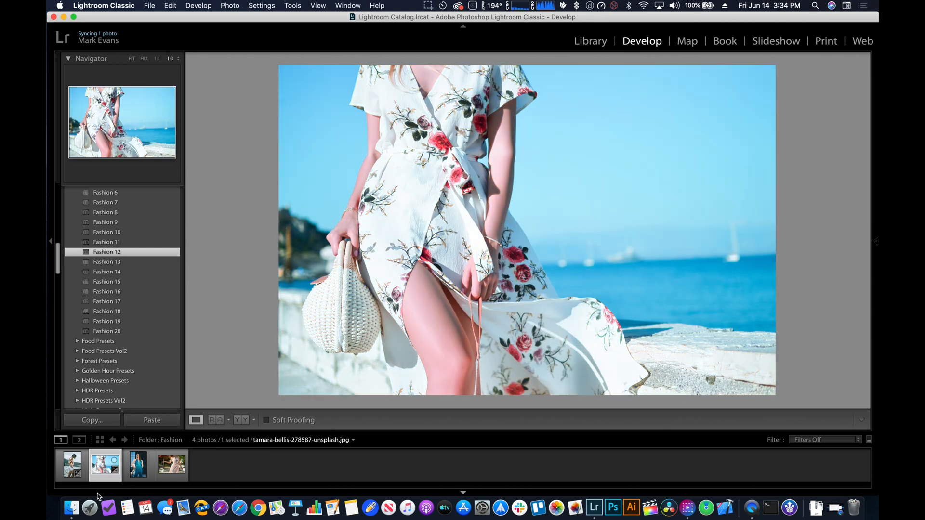
Open the next Fashion photo, the woman in the teal jumpsuit, and show it as a side-by-side before/after comparison at 1:3
{"action": "key", "text": "Right"}
{"action": "left_click_drag", "start_coordinate": [483, 255], "coordinate": [489, 290]}
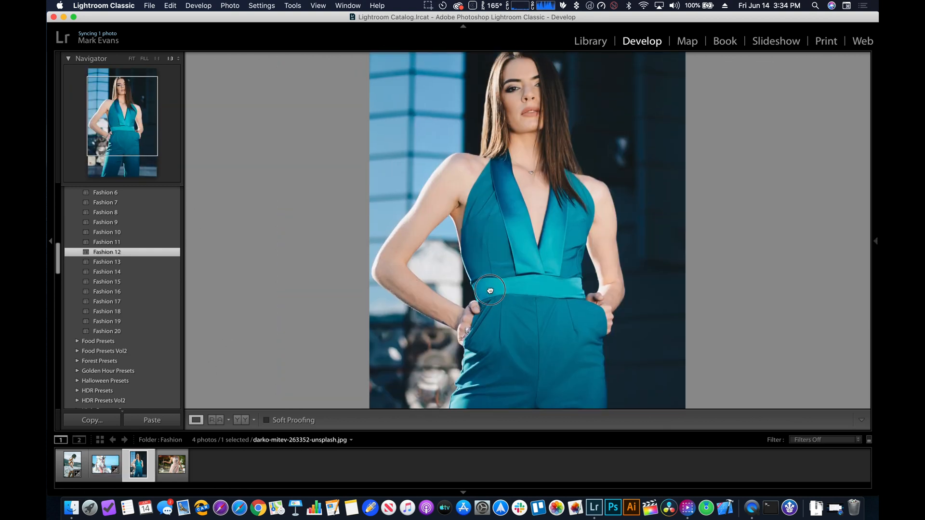
{"action": "key", "text": "y"}
{"action": "left_click_drag", "start_coordinate": [394, 280], "coordinate": [410, 214]}
{"action": "left_click_drag", "start_coordinate": [326, 294], "coordinate": [361, 316]}
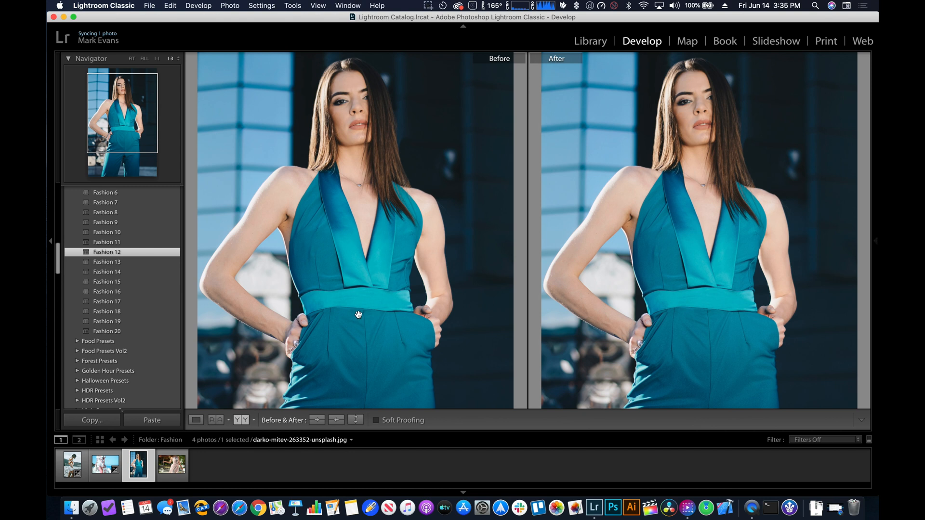
Apply the Fashion 15 preset to the teal jumpsuit photo and check the result from head to waist
{"action": "left_click", "coordinate": [107, 282]}
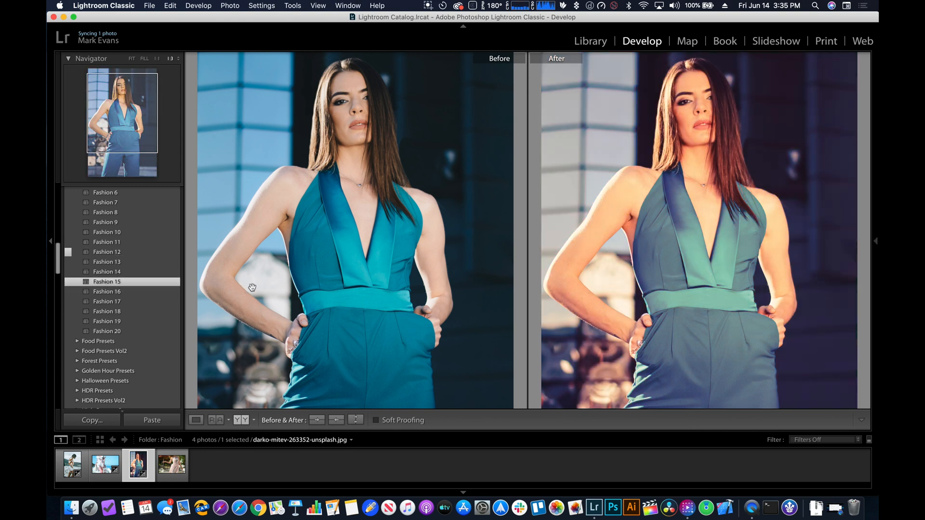
{"action": "left_click_drag", "start_coordinate": [424, 286], "coordinate": [423, 261]}
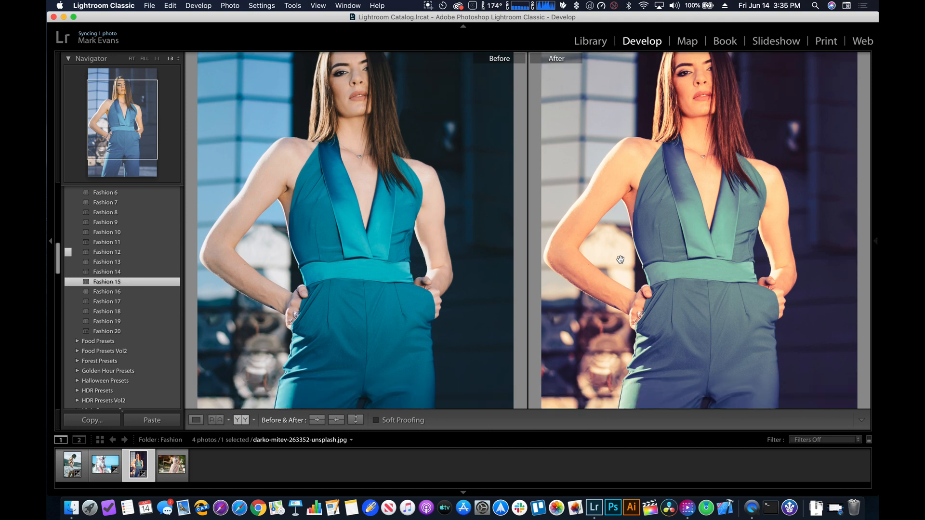
{"action": "left_click_drag", "start_coordinate": [621, 259], "coordinate": [627, 310]}
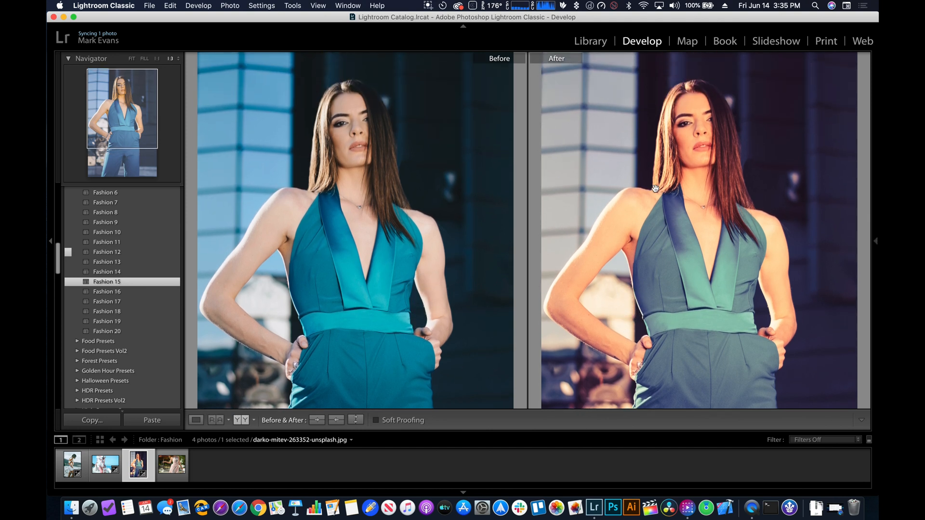
Examine the arm, jumpsuit and face in the before/after comparison at 1:2 and 1:1, then return to 1:3
{"action": "key", "text": "super+equal"}
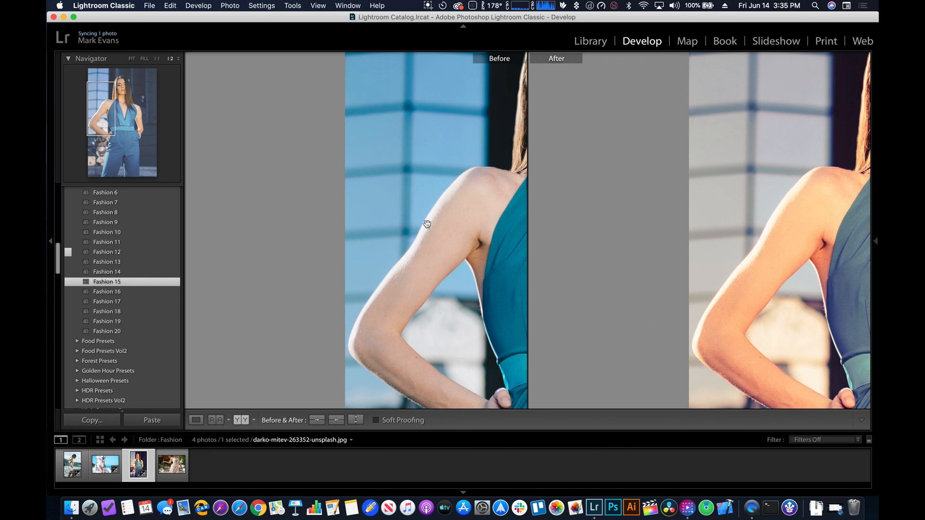
{"action": "left_click_drag", "start_coordinate": [427, 224], "coordinate": [213, 266]}
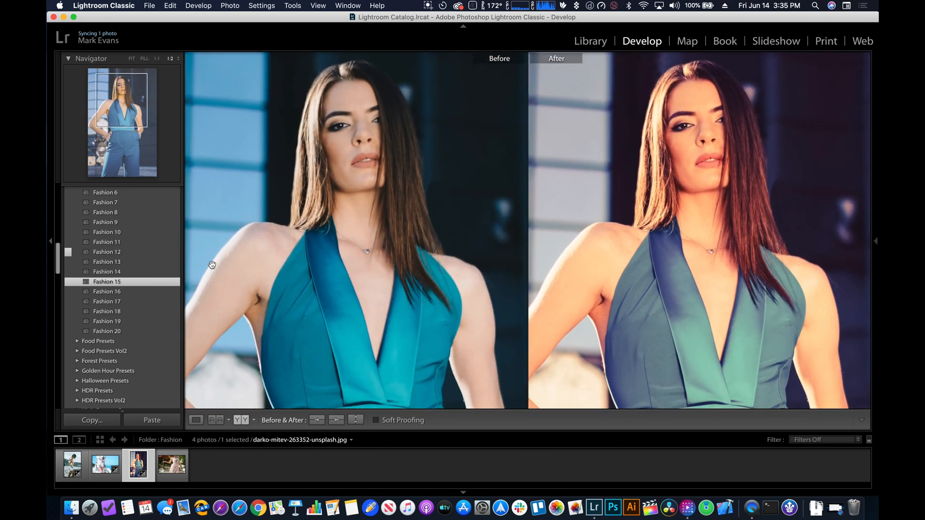
{"action": "left_click_drag", "start_coordinate": [334, 240], "coordinate": [325, 370]}
{"action": "key", "text": "super+equal"}
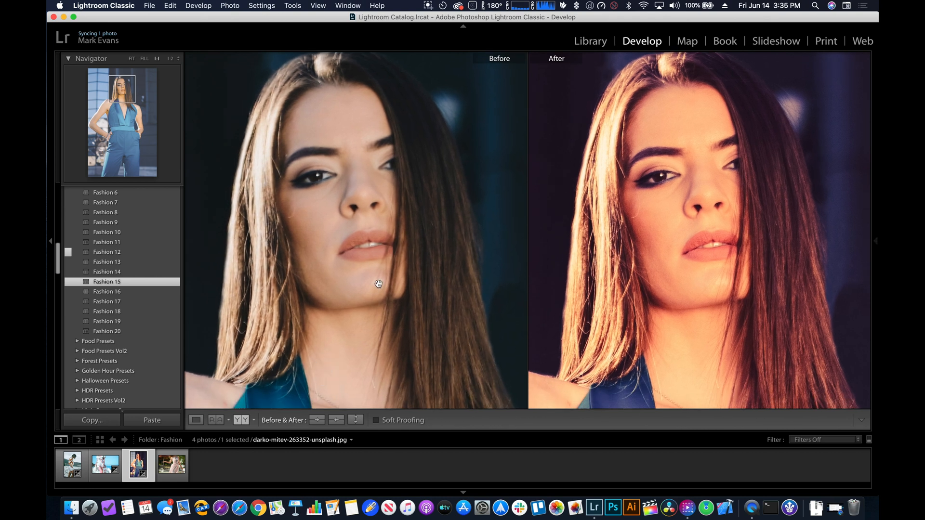
{"action": "left_click_drag", "start_coordinate": [701, 286], "coordinate": [696, 264]}
{"action": "key", "text": "super+minus"}
{"action": "key", "text": "super+minus"}
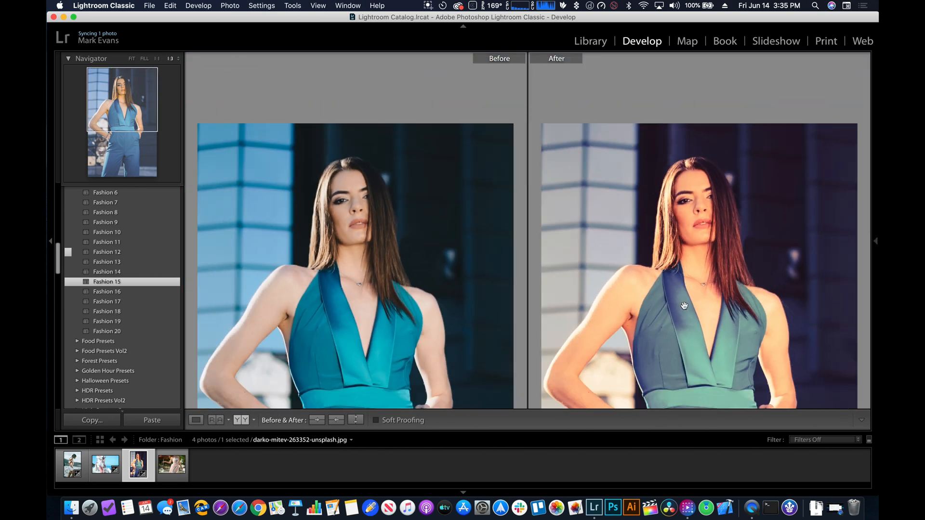
{"action": "left_click_drag", "start_coordinate": [676, 317], "coordinate": [696, 305]}
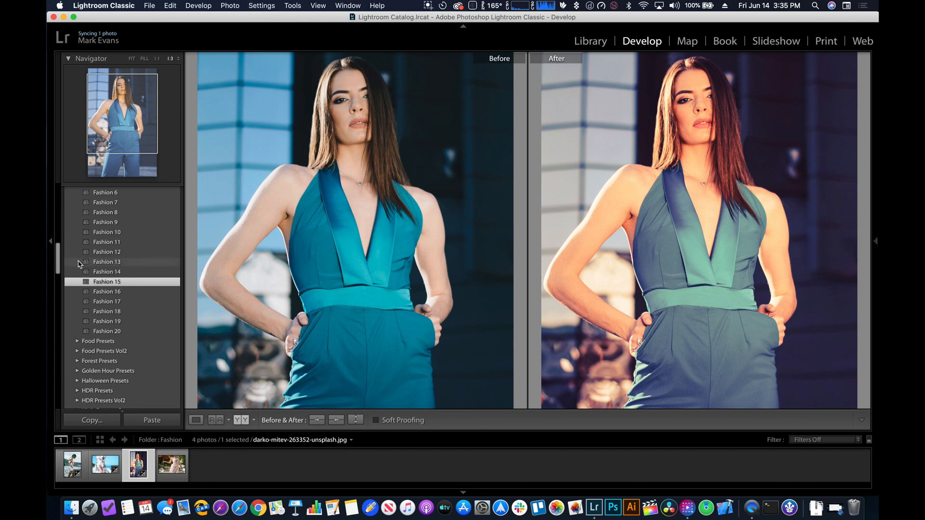
Open the pink floral dress photo and apply the Fashion 1 preset from the Fashion Presets group
{"action": "left_click", "coordinate": [171, 464]}
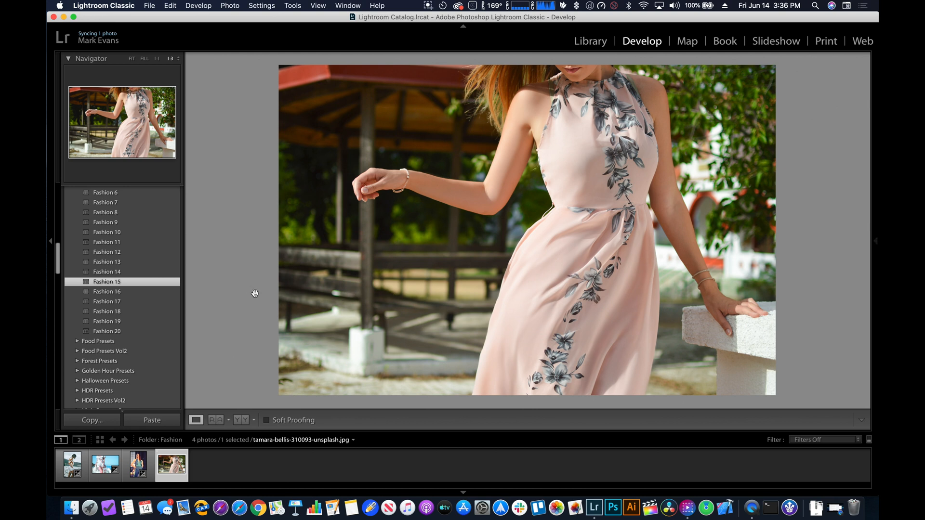
{"action": "scroll", "coordinate": [124, 268], "scroll_direction": "up", "scroll_amount": 1}
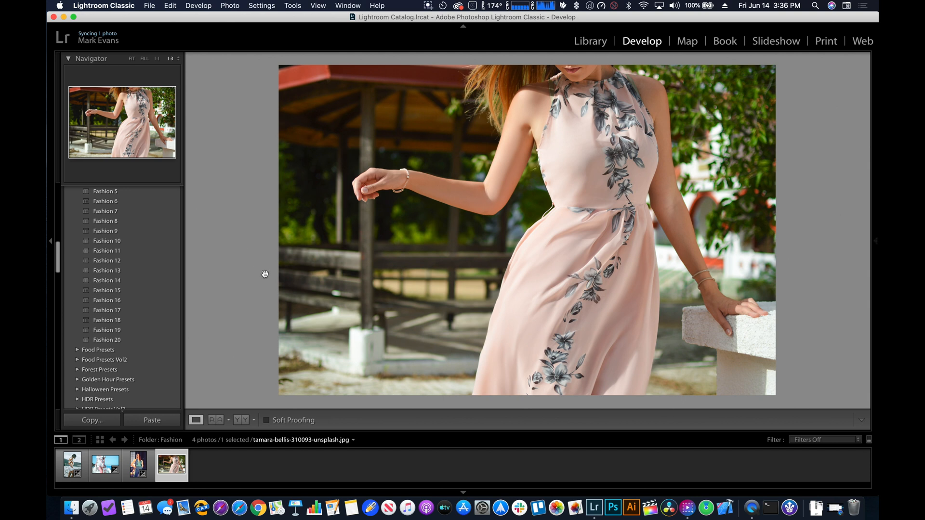
{"action": "scroll", "coordinate": [172, 254], "scroll_direction": "up", "scroll_amount": 5}
{"action": "scroll", "coordinate": [171, 253], "scroll_direction": "up", "scroll_amount": 2}
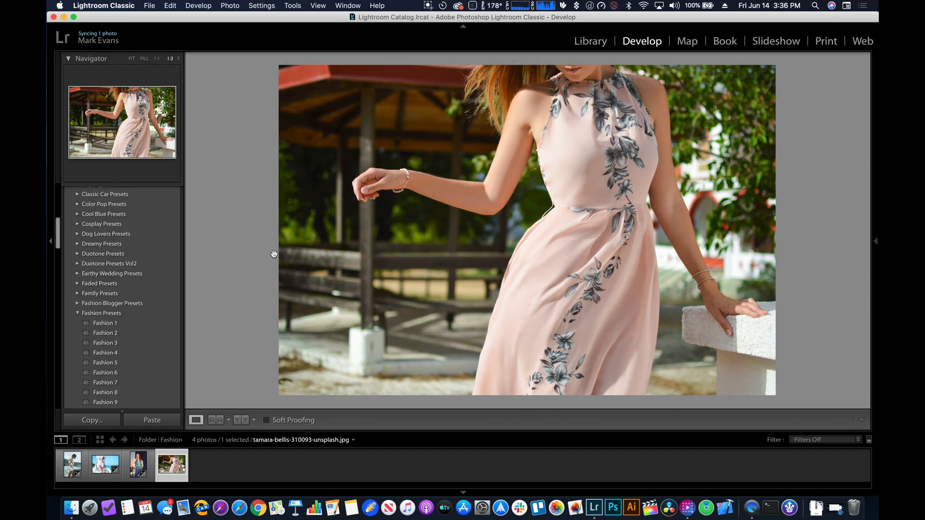
{"action": "scroll", "coordinate": [171, 273], "scroll_direction": "down", "scroll_amount": 4}
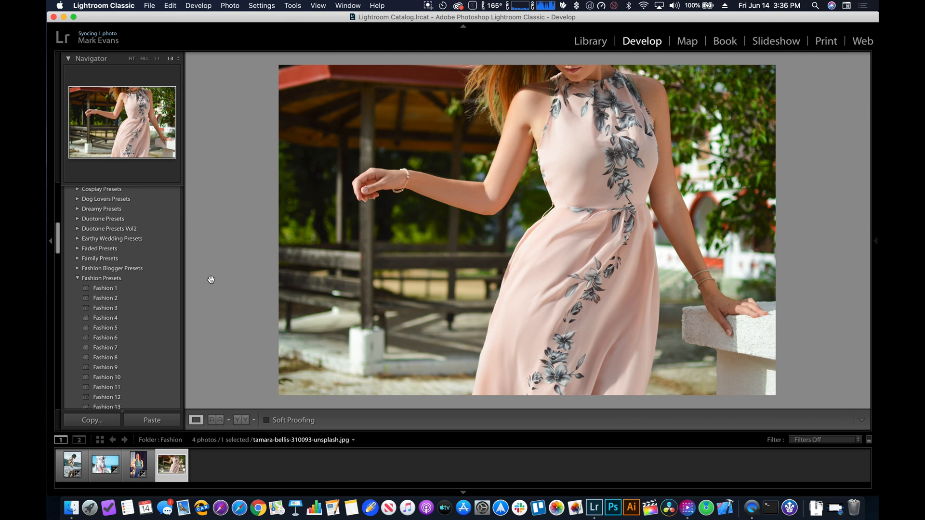
{"action": "left_click", "coordinate": [136, 289]}
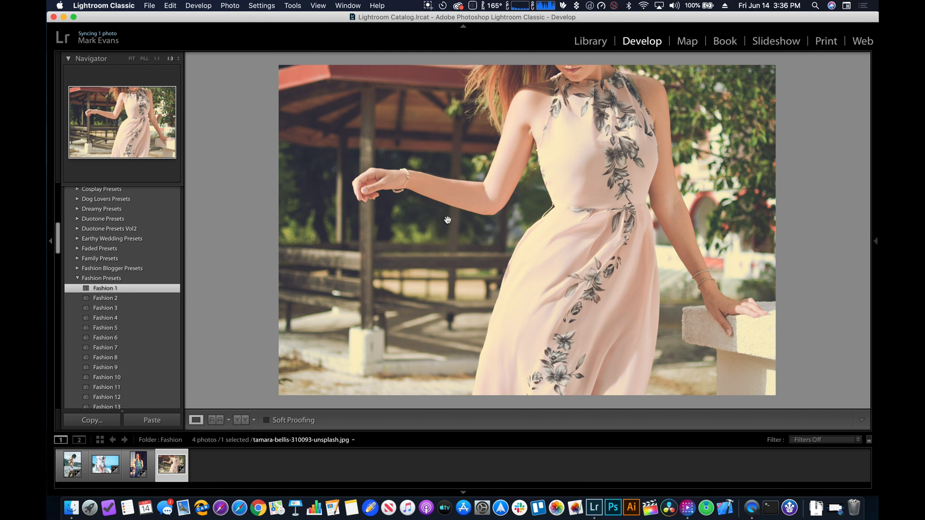
Examine the dress, arms and background of the pink dress photo at 1:2 and 1:3
{"action": "left_click", "coordinate": [598, 208]}
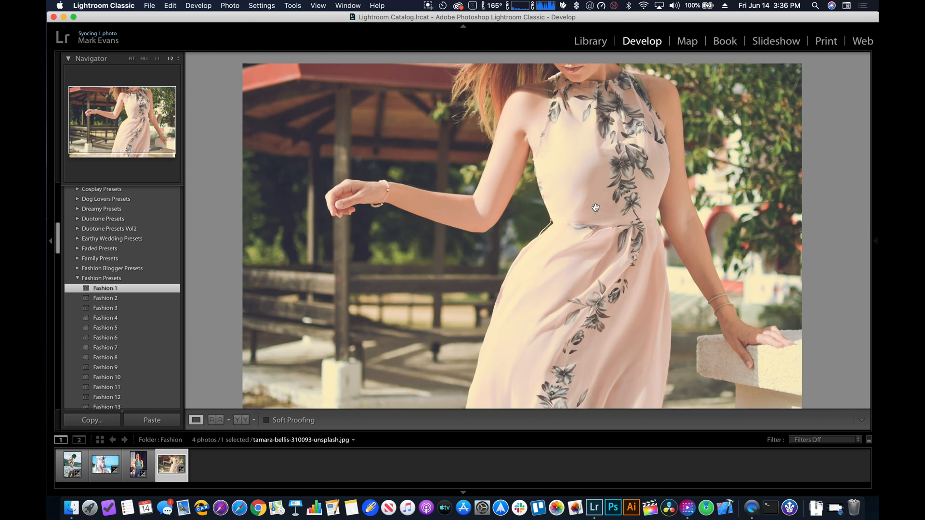
{"action": "left_click_drag", "start_coordinate": [584, 236], "coordinate": [585, 216]}
{"action": "left_click_drag", "start_coordinate": [411, 312], "coordinate": [415, 275]}
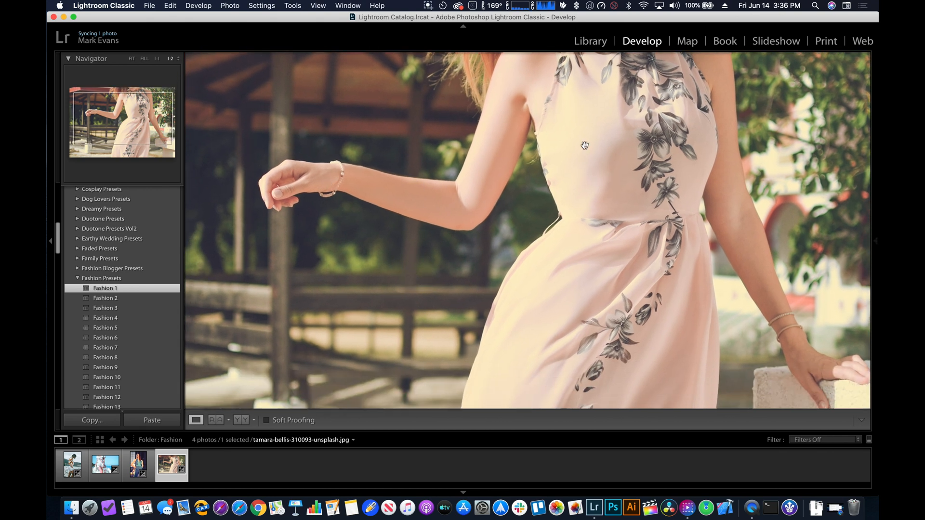
{"action": "left_click_drag", "start_coordinate": [685, 320], "coordinate": [687, 303]}
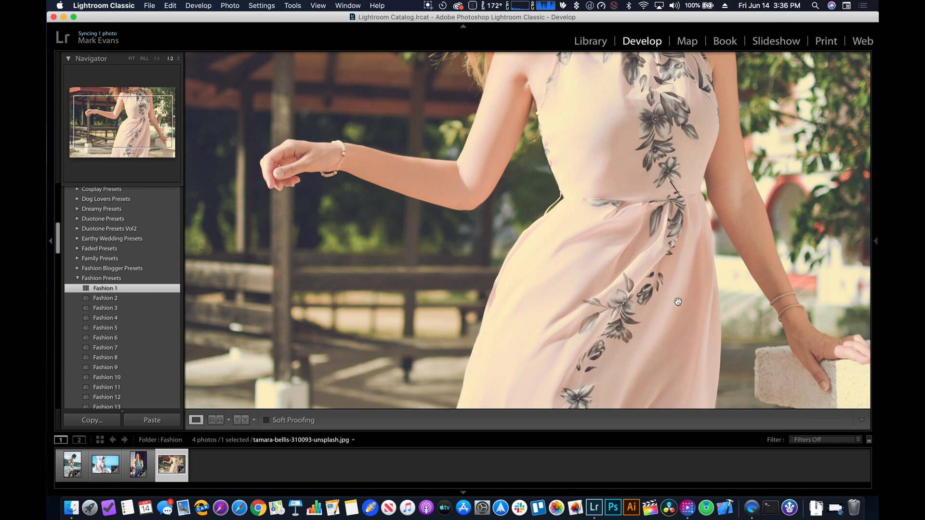
{"action": "left_click", "coordinate": [675, 297]}
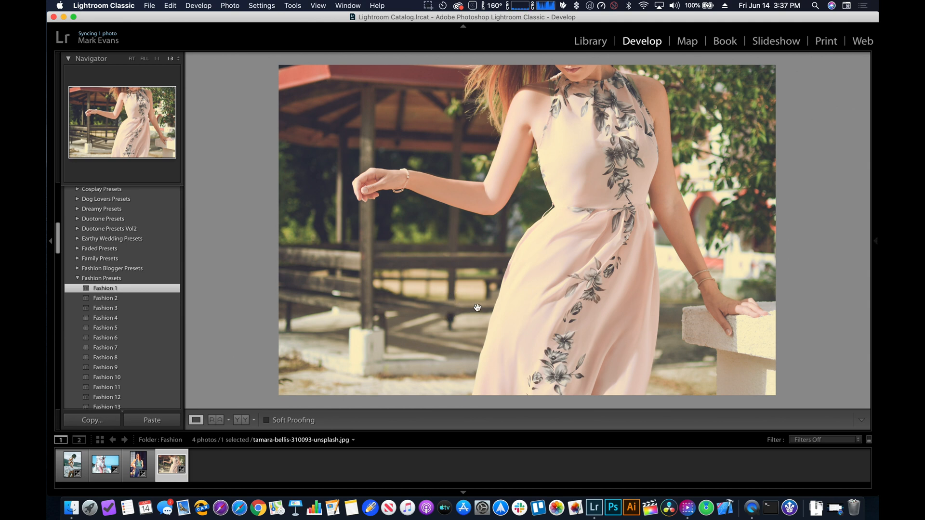
{"action": "left_click", "coordinate": [475, 289]}
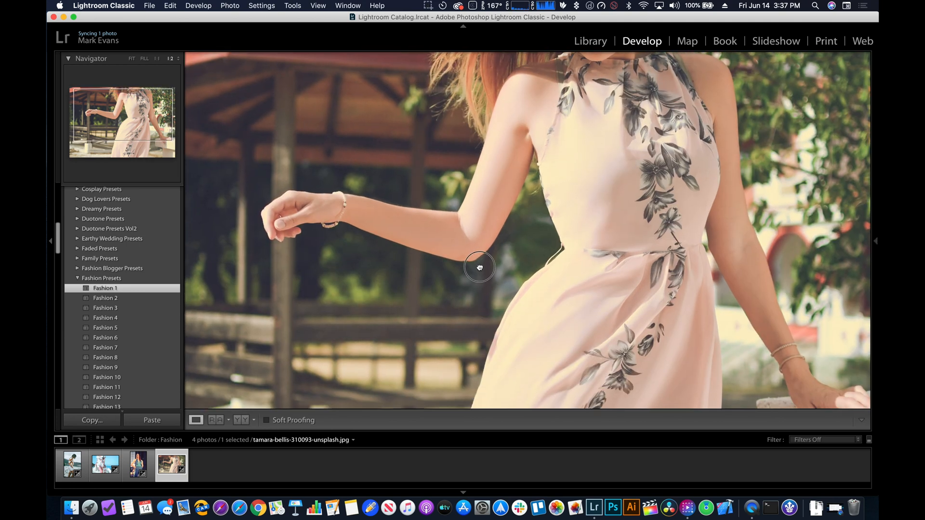